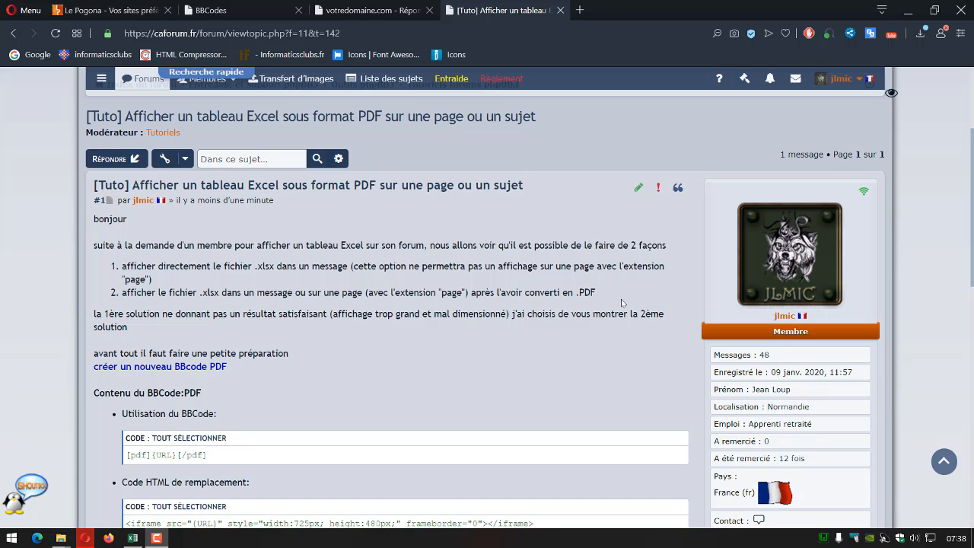
# Review the tutorial's PDF BBCode instructions, then open the existing pdf BBCode's settings and compare its usage, HTML replacement and help line.
pyautogui.scroll(-3, 514, 281)
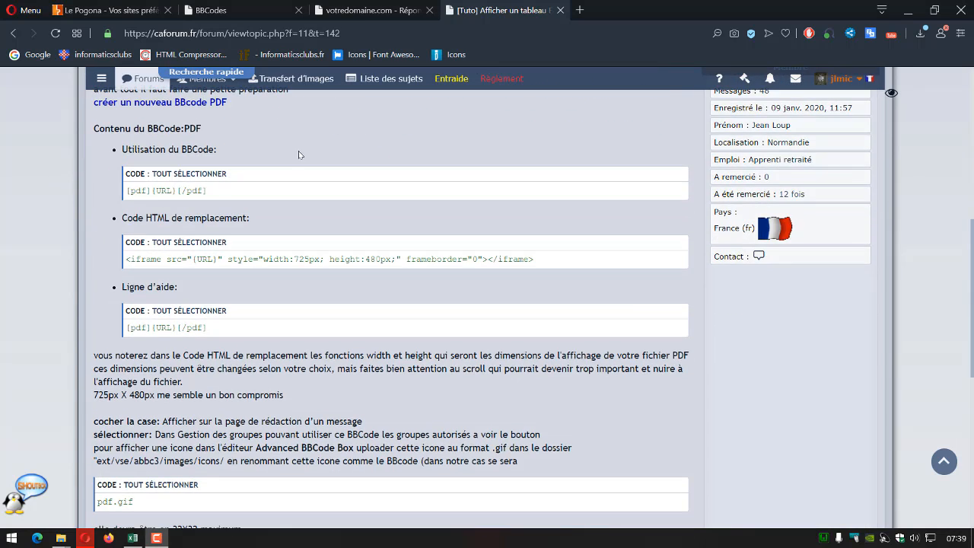
pyautogui.scroll(-1, 298, 155)
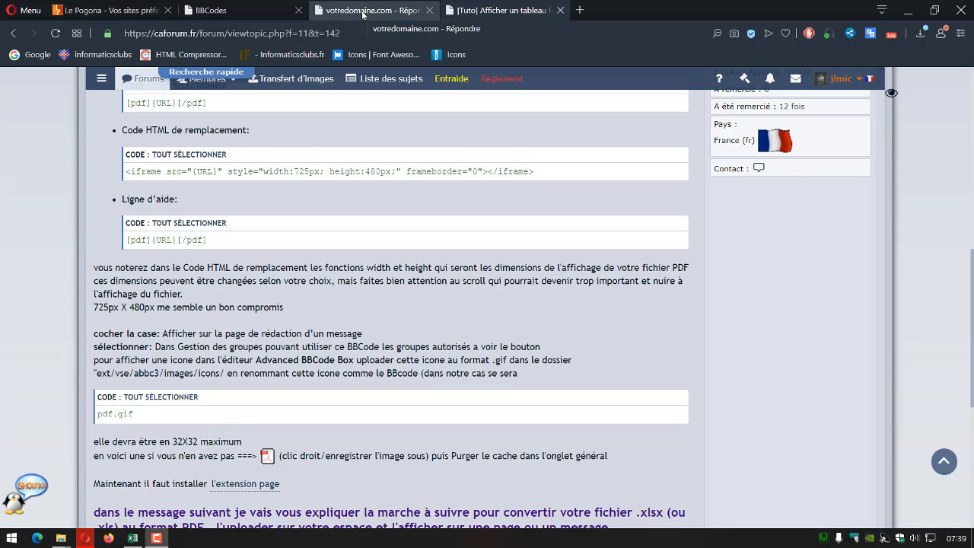
pyautogui.click(228, 8)
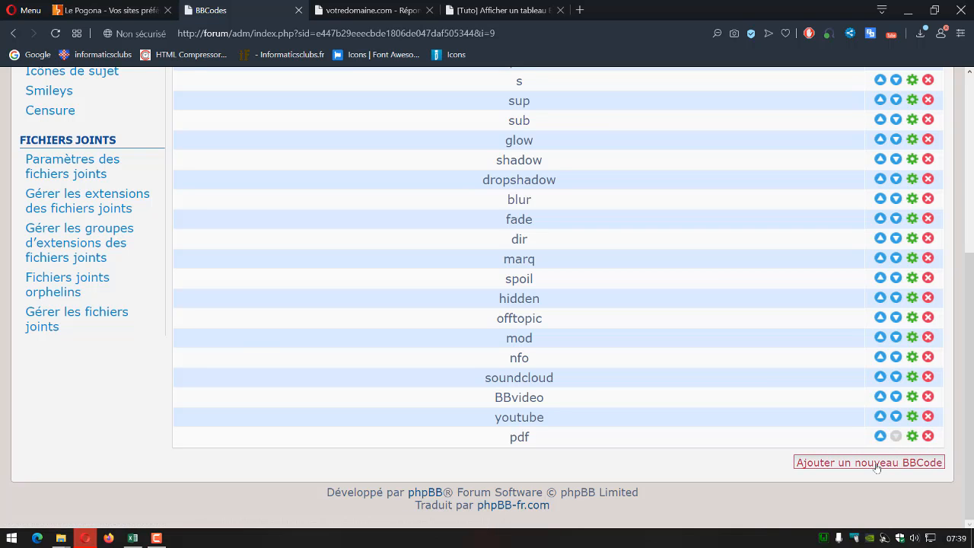
pyautogui.click(913, 438)
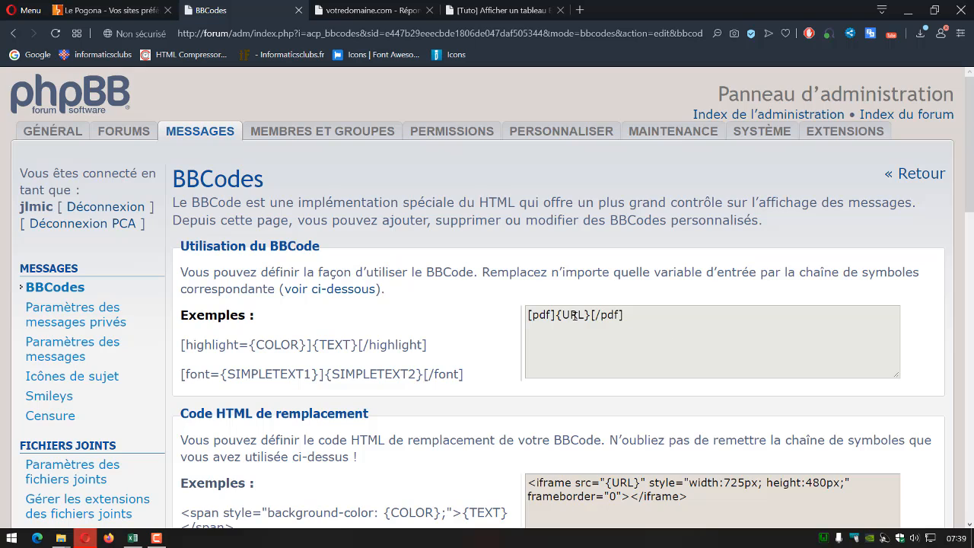
pyautogui.scroll(-2, 573, 314)
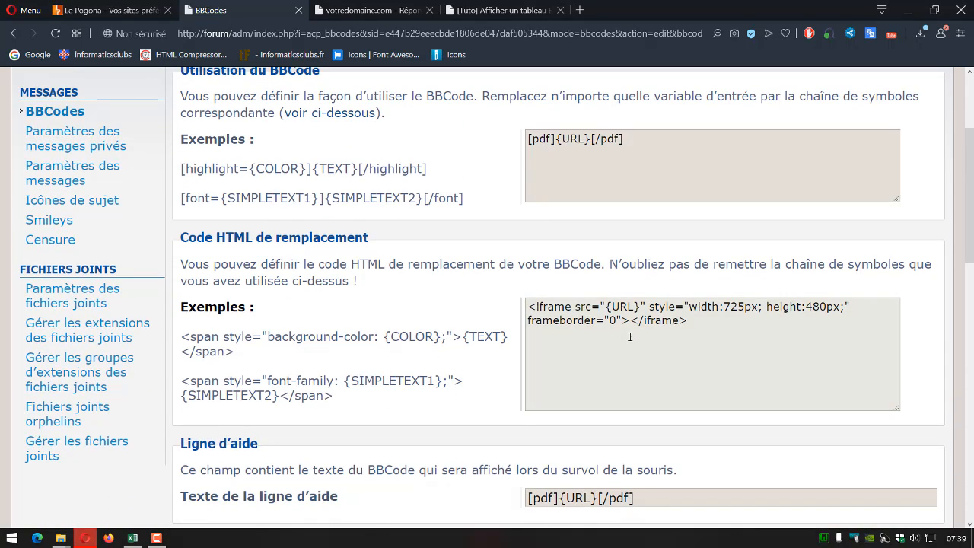
pyautogui.scroll(-4, 586, 252)
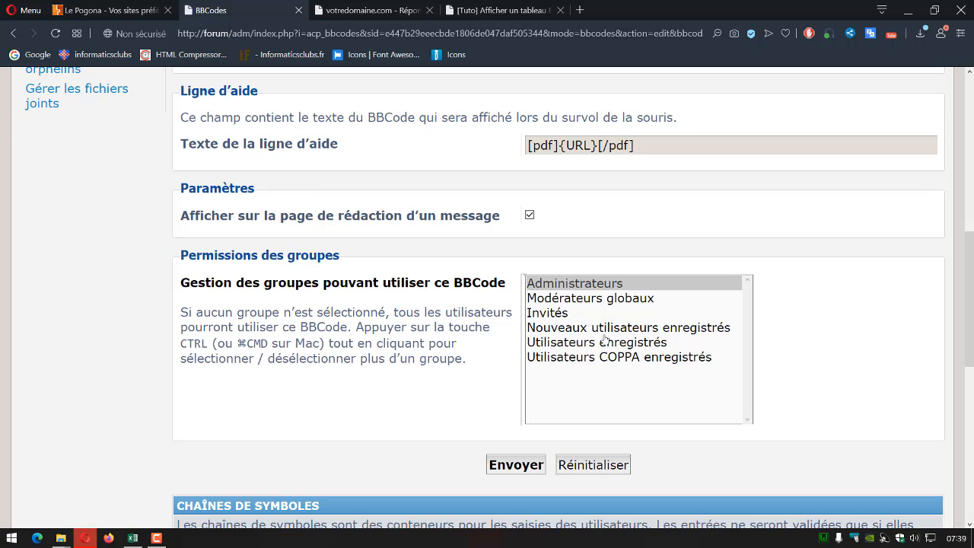
# Try adding Modérateurs globaux and Nouveaux utilisateurs enregistrés to the groups allowed to use the pdf BBCode.
pyautogui.keyDown('ctrl'); pyautogui.click(581, 304); pyautogui.keyUp('ctrl')
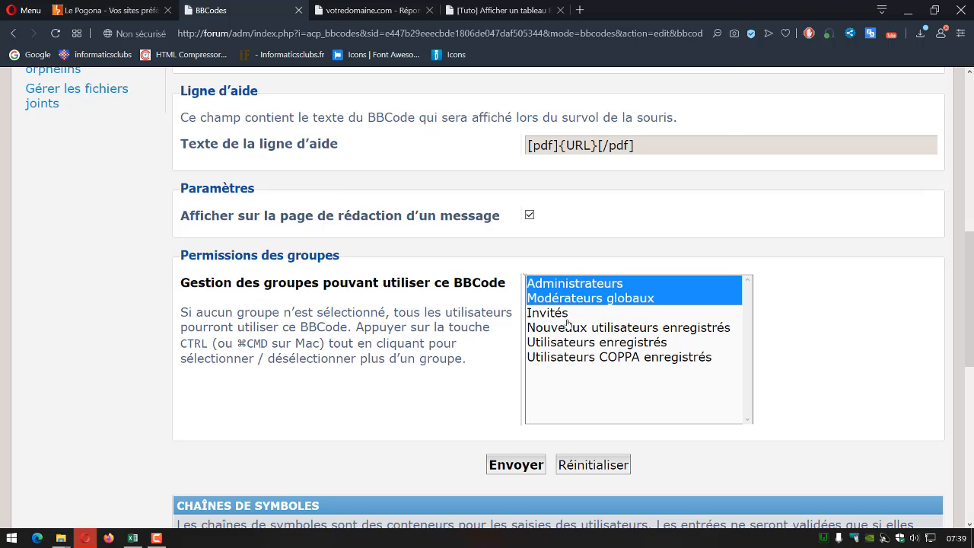
pyautogui.keyDown('ctrl'); pyautogui.click(568, 325); pyautogui.keyUp('ctrl')
pyautogui.keyDown('ctrl'); pyautogui.click(567, 326); pyautogui.keyUp('ctrl')
pyautogui.keyDown('ctrl'); pyautogui.click(569, 297); pyautogui.keyUp('ctrl')
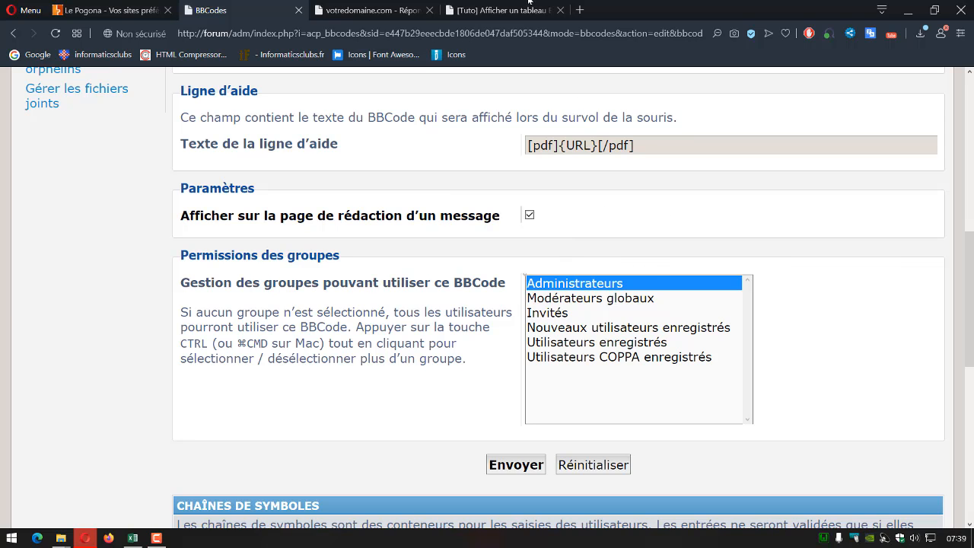
# Switch to the test.xlsx workbook in Excel and save it to the Bureau folder as test.pdf in PDF format.
pyautogui.click(364, 11)
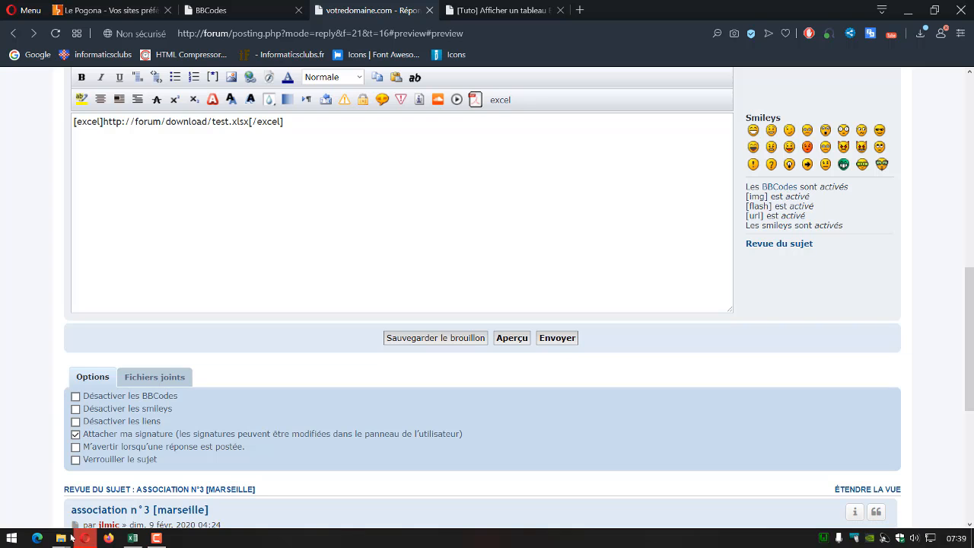
pyautogui.moveTo(79, 538)
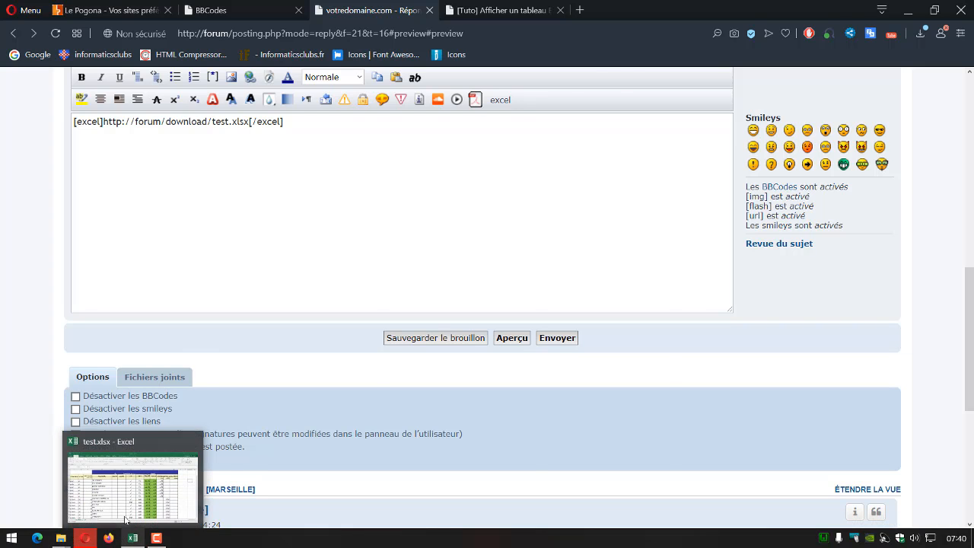
pyautogui.click(132, 538)
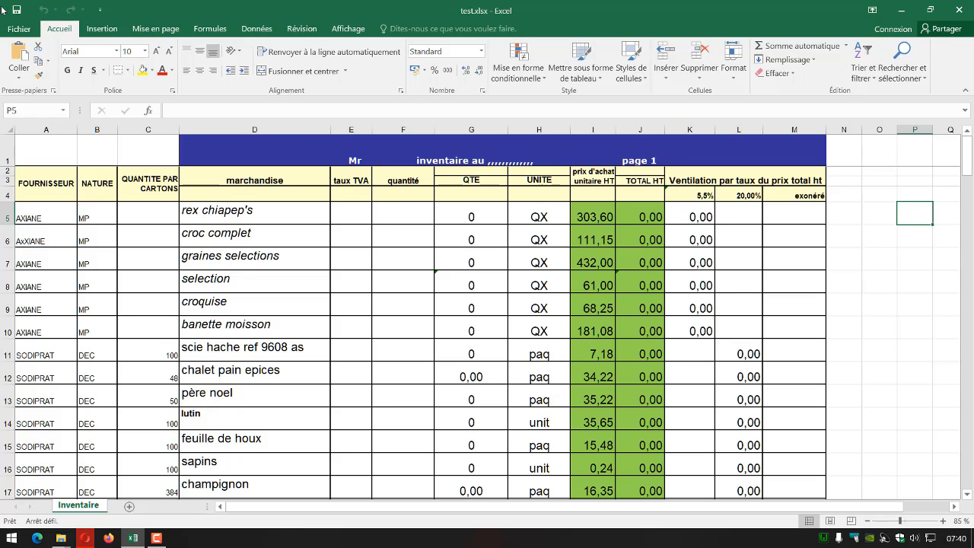
pyautogui.click(21, 31)
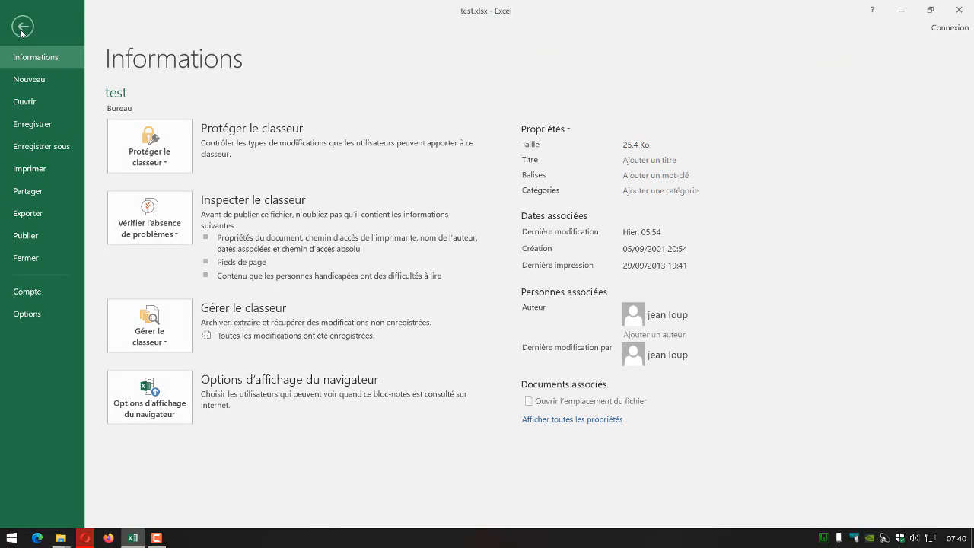
pyautogui.click(53, 152)
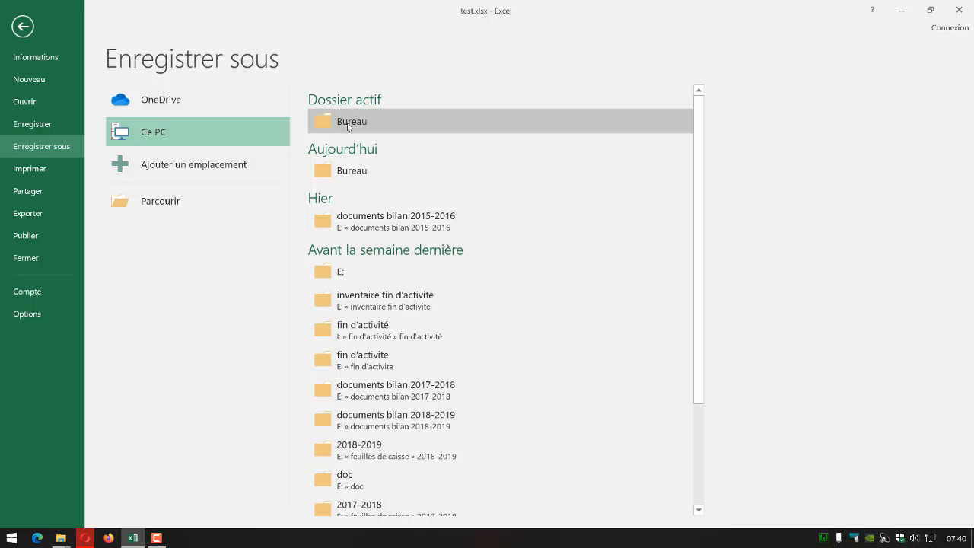
pyautogui.click(351, 168)
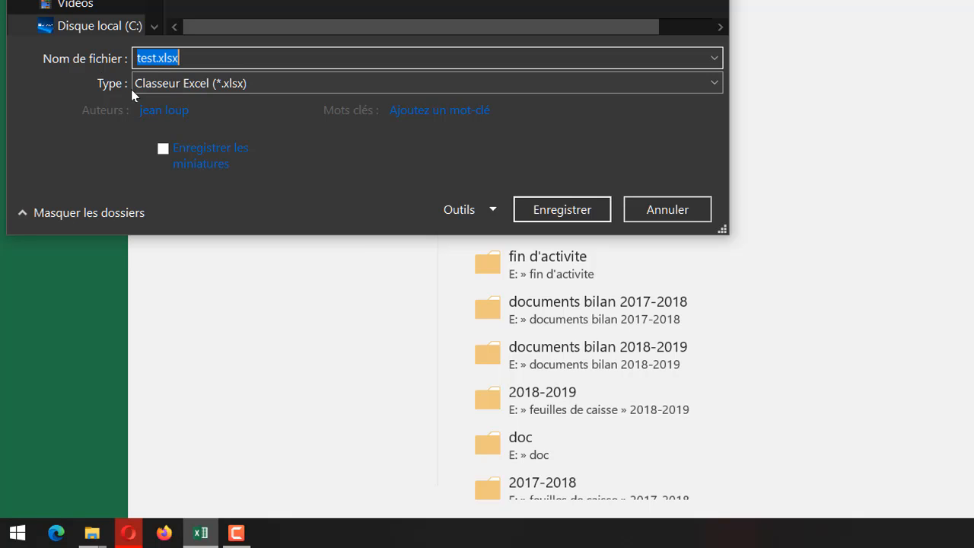
pyautogui.click(714, 82)
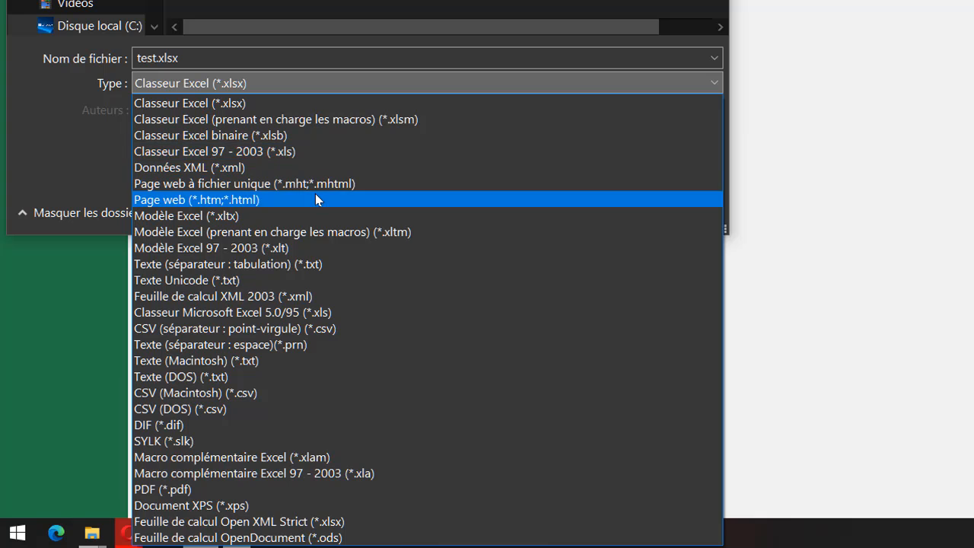
pyautogui.click(161, 489)
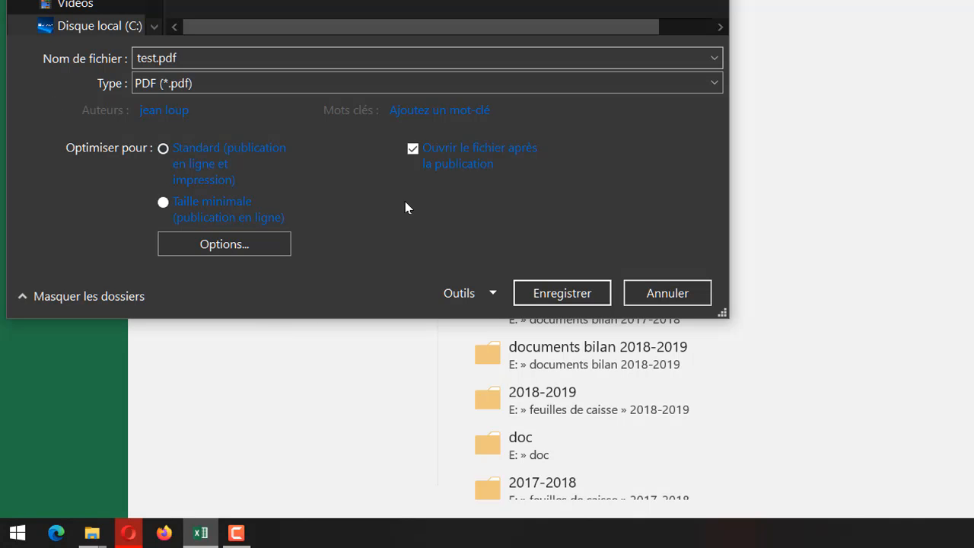
pyautogui.click(539, 290)
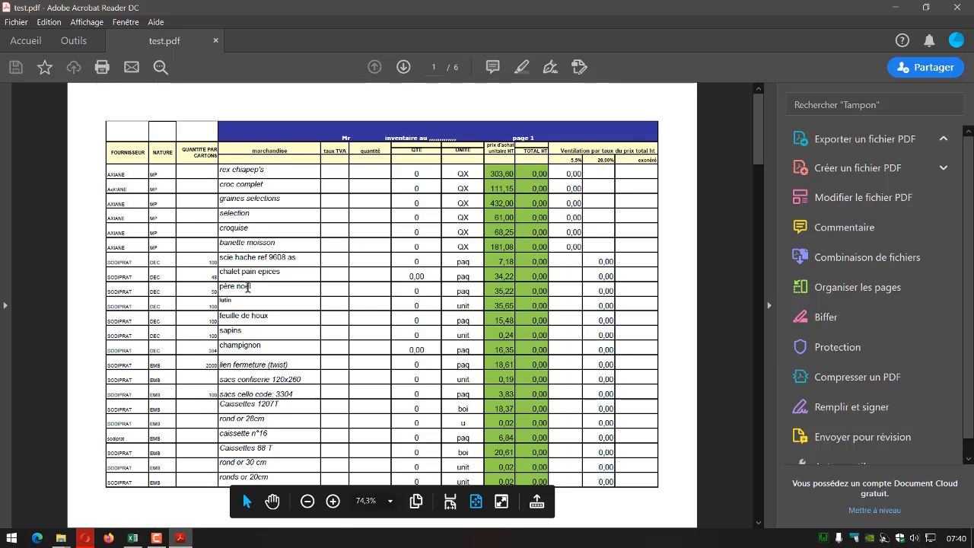
# Look through the pages of the exported test.pdf and close Acrobat Reader.
pyautogui.scroll(-5, 248, 286)
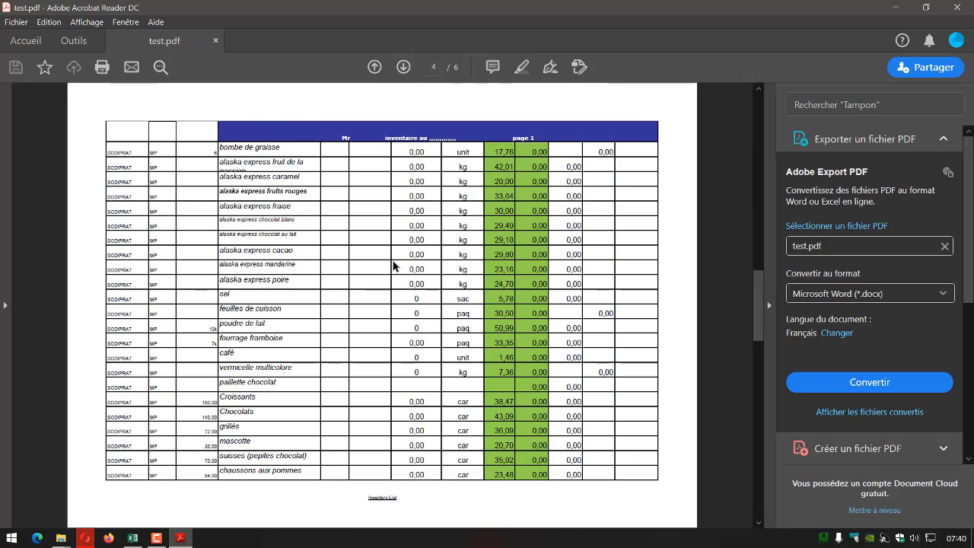
pyautogui.scroll(5, 394, 265)
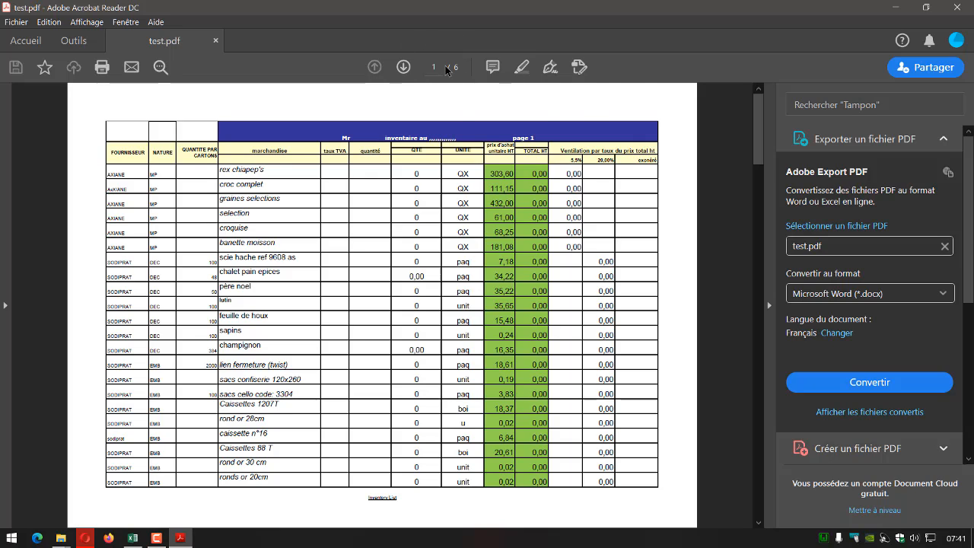
pyautogui.click(955, 9)
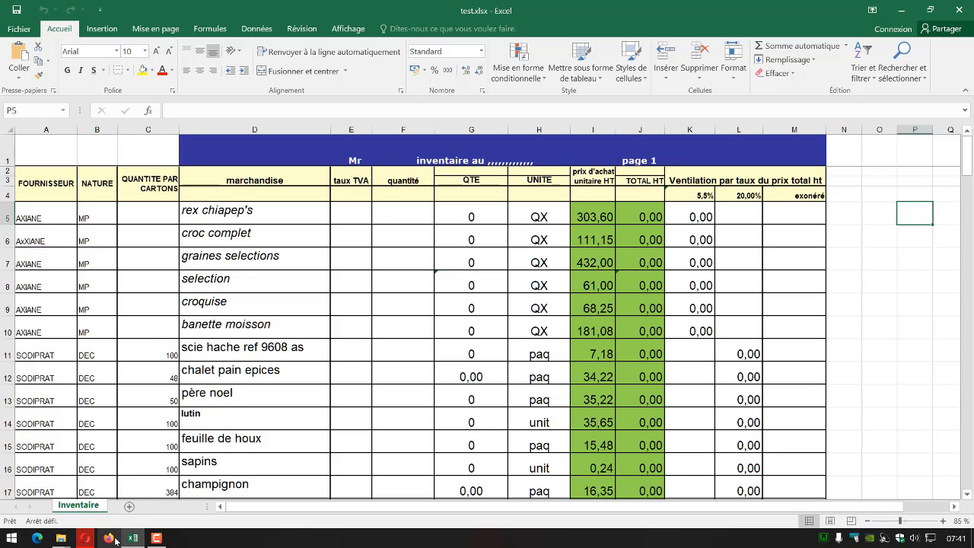
# Launch FileZilla, connect to the saved forum site and open its remote download folder.
pyautogui.click(14, 537)
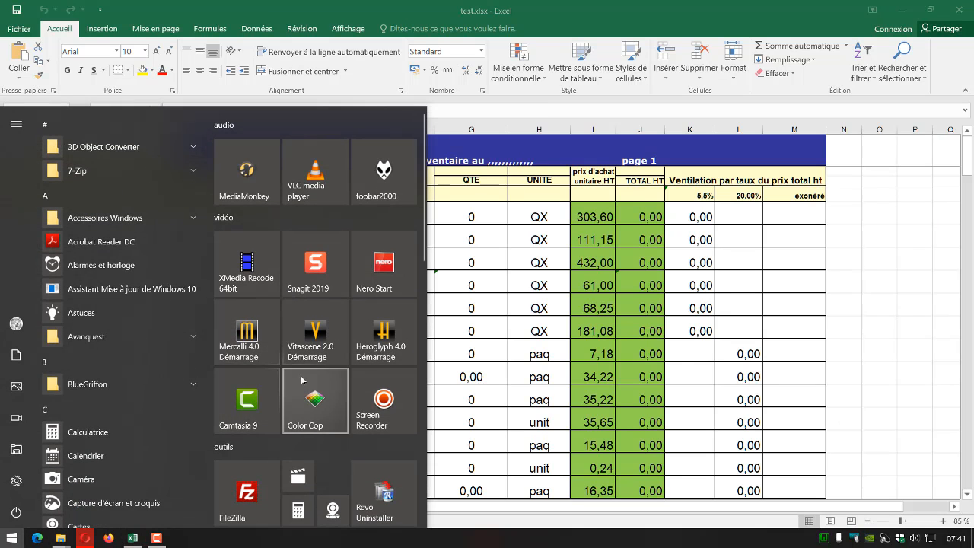
pyautogui.scroll(-2, 307, 372)
pyautogui.click(273, 330)
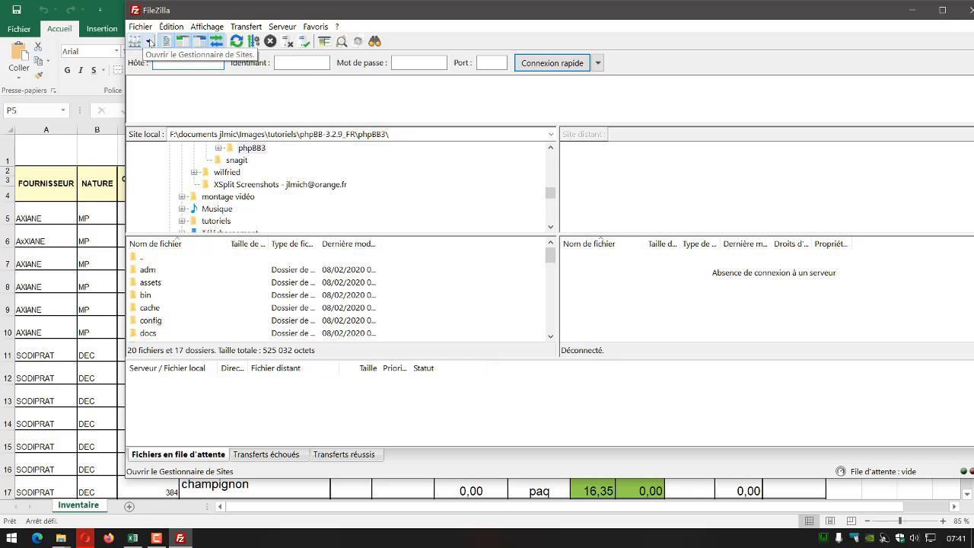
pyautogui.click(149, 43)
pyautogui.click(151, 59)
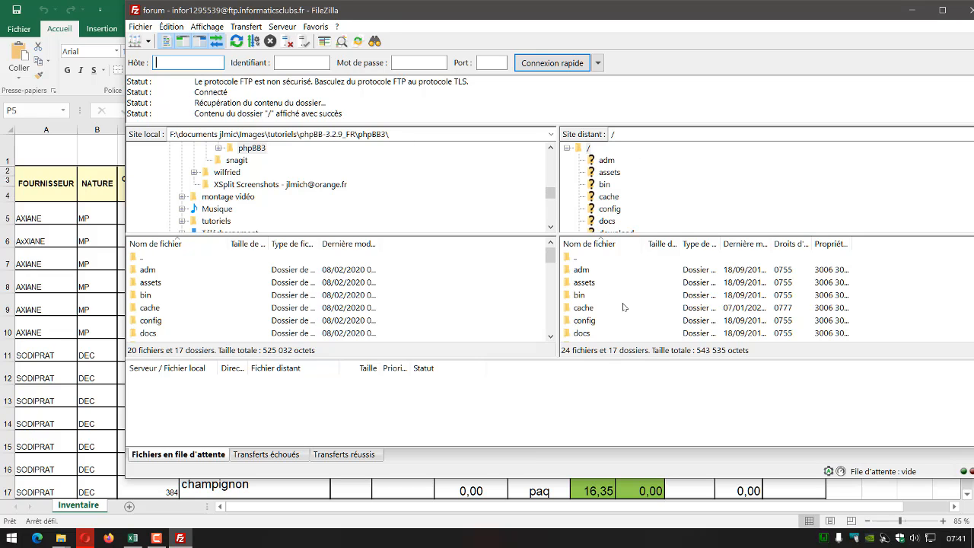
pyautogui.scroll(-1, 623, 307)
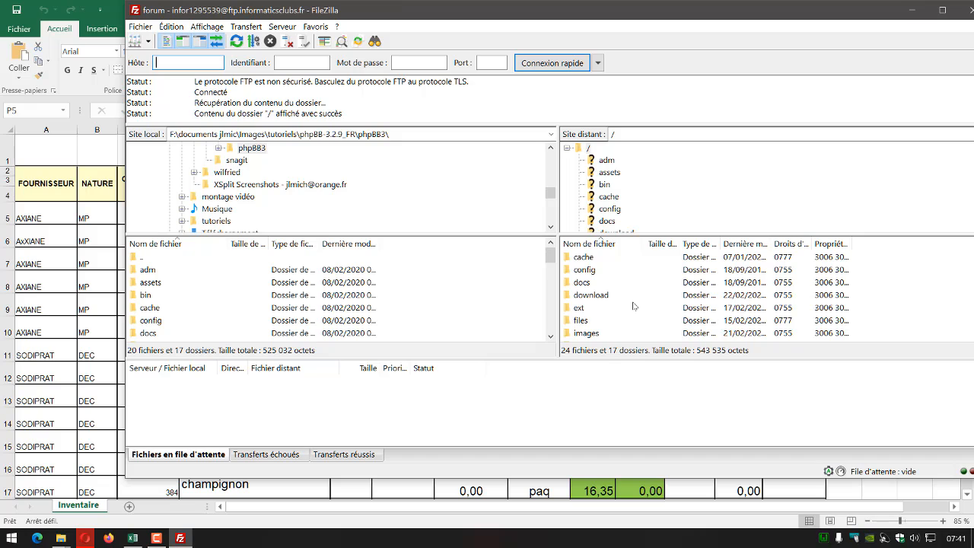
pyautogui.doubleClick(577, 296)
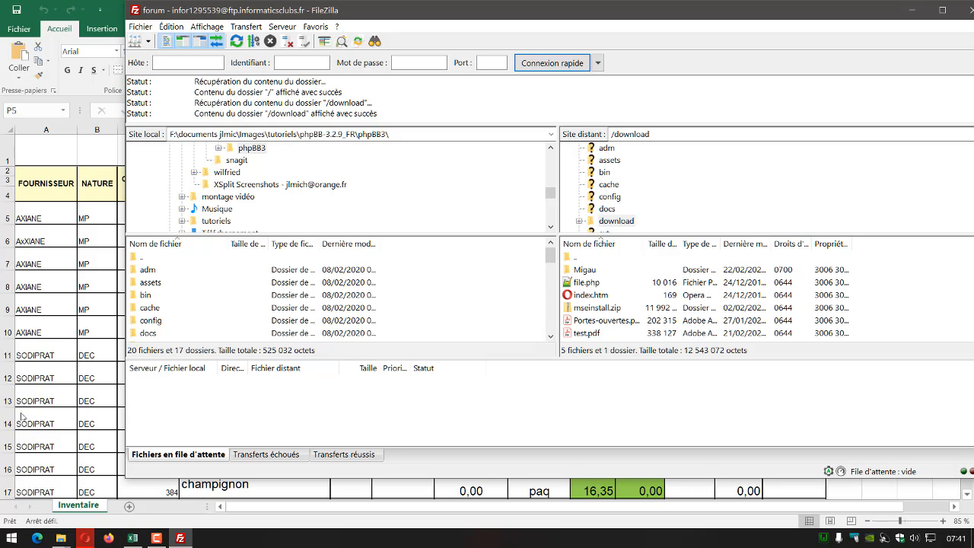
# Upload test.pdf from the Bureau folder to the remote download folder, replacing the existing file.
pyautogui.moveTo(63, 540)
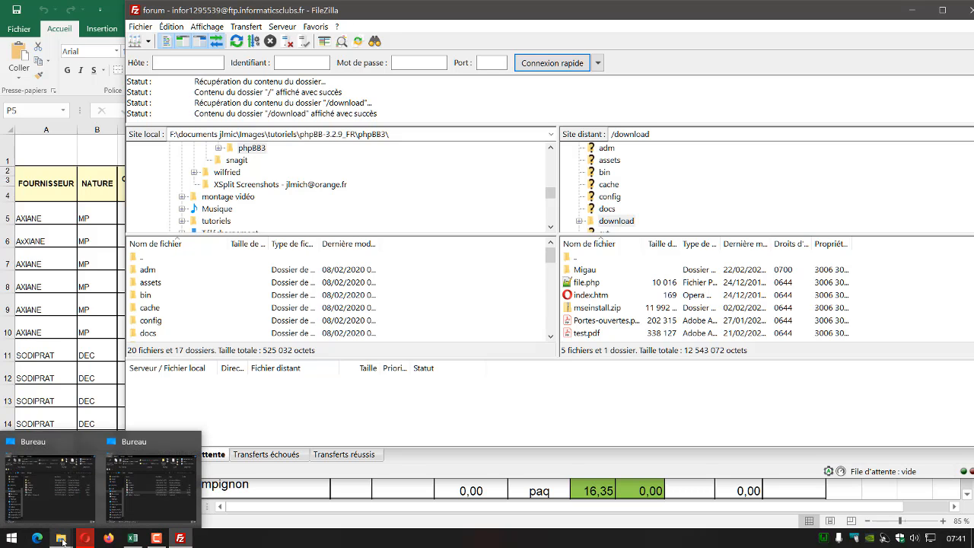
pyautogui.click(131, 488)
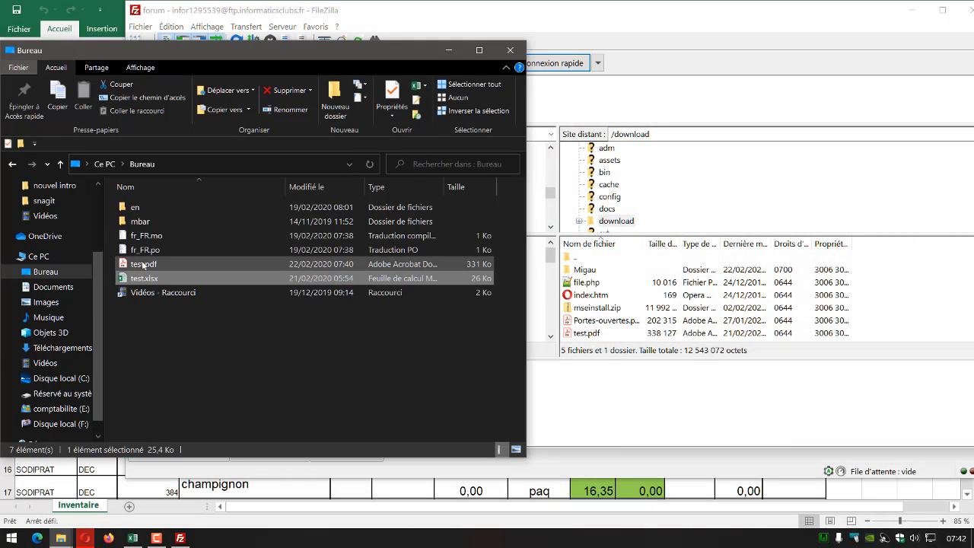
pyautogui.moveTo(132, 267); pyautogui.dragTo(644, 329)
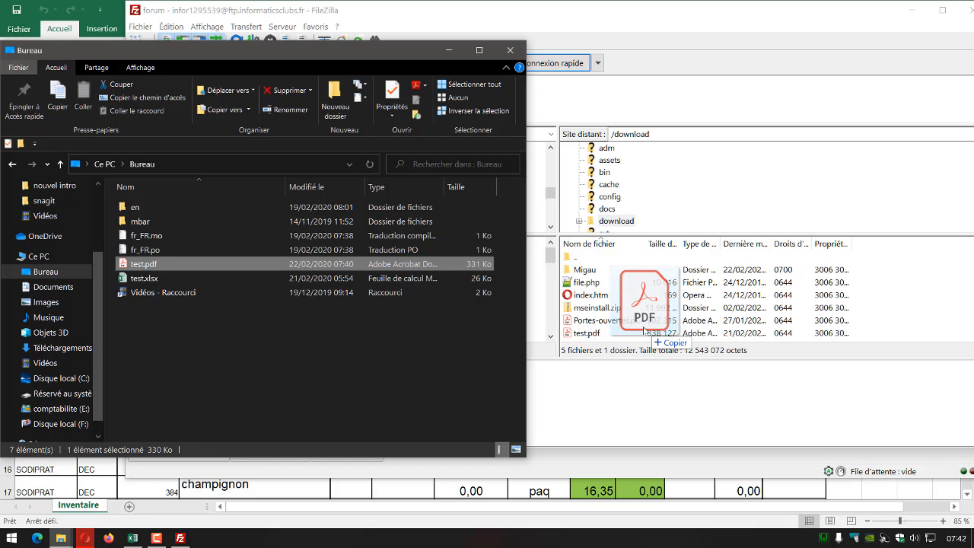
pyautogui.moveTo(643, 329); pyautogui.dragTo(644, 328)
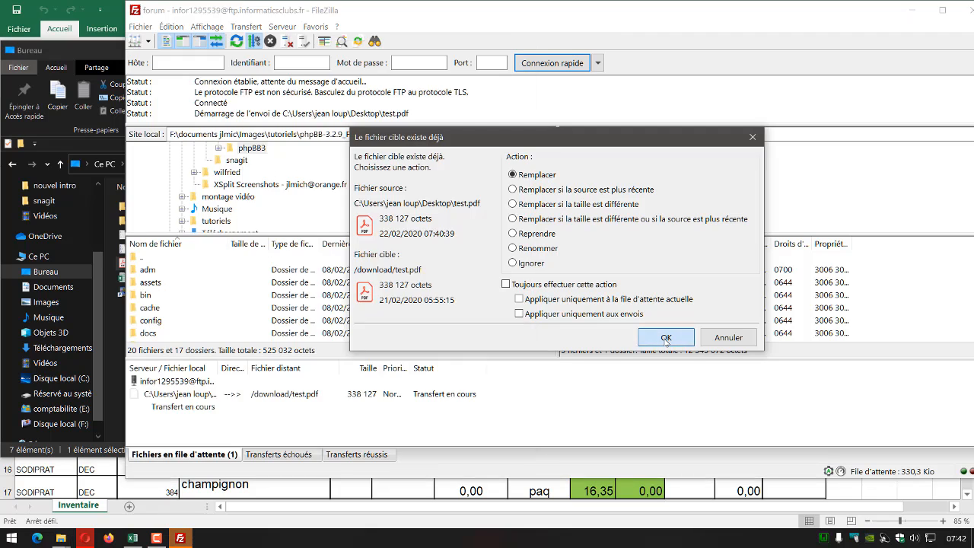
pyautogui.click(666, 337)
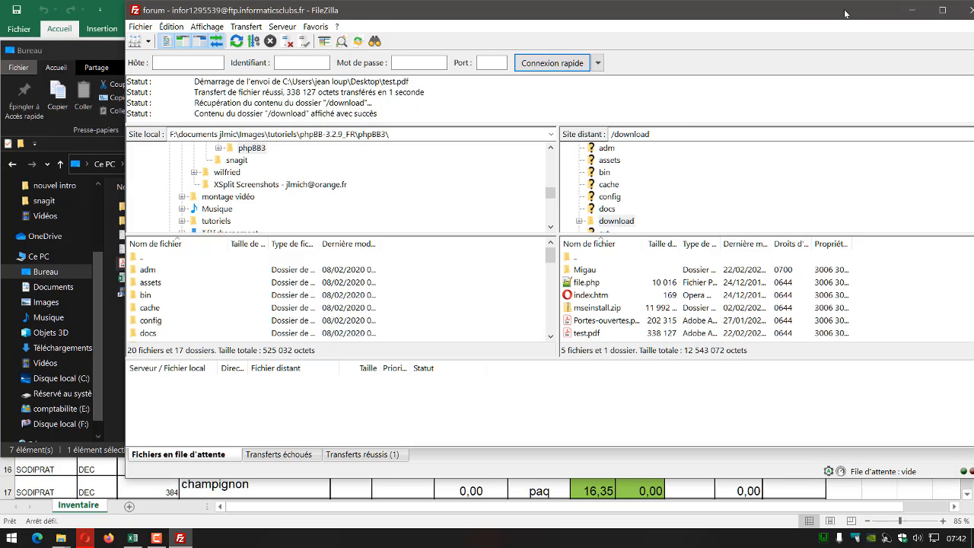
# Close FileZilla and move the Bureau folder window aside.
pyautogui.moveTo(841, 13); pyautogui.dragTo(717, 18)
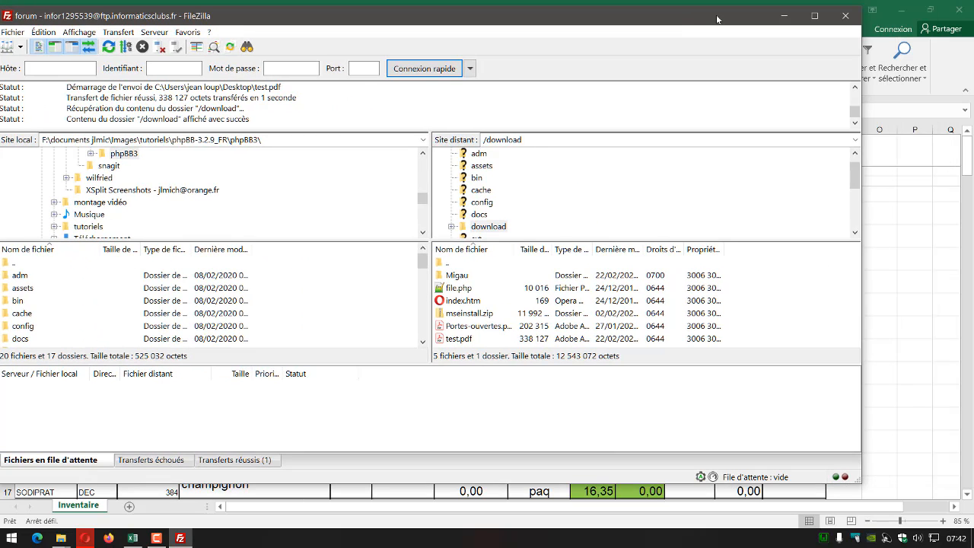
pyautogui.click(845, 15)
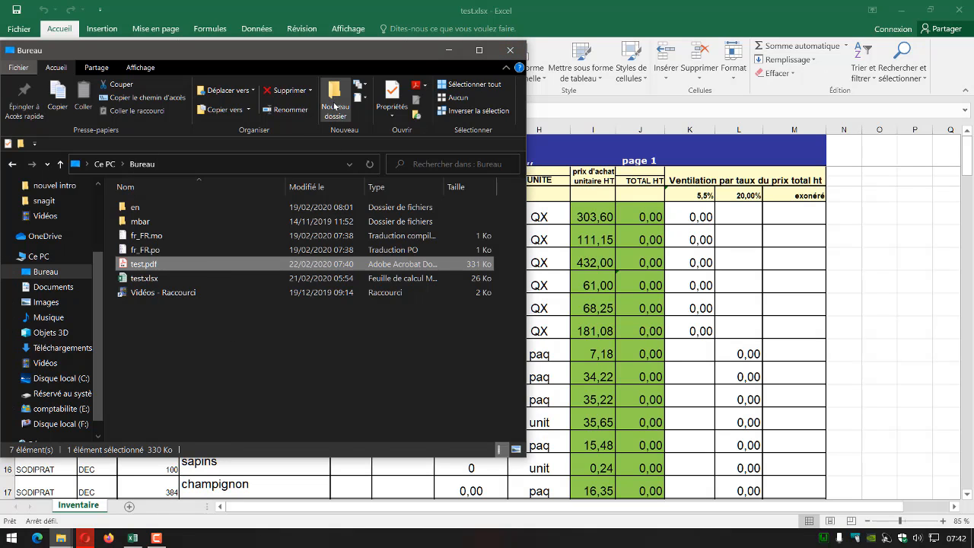
pyautogui.moveTo(291, 47); pyautogui.dragTo(653, 77)
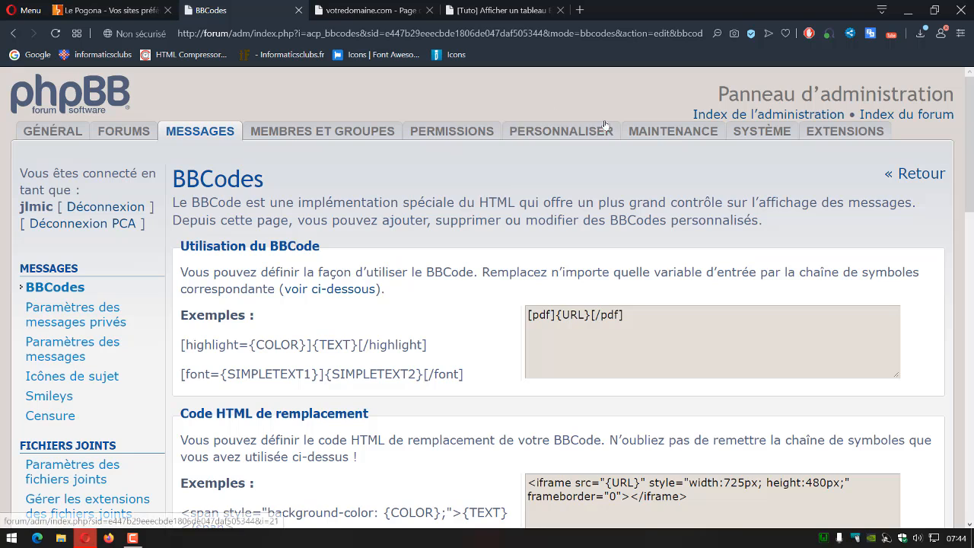
# Open Gestion de Pages among the extensions in the forum's administration panel.
pyautogui.click(867, 133)
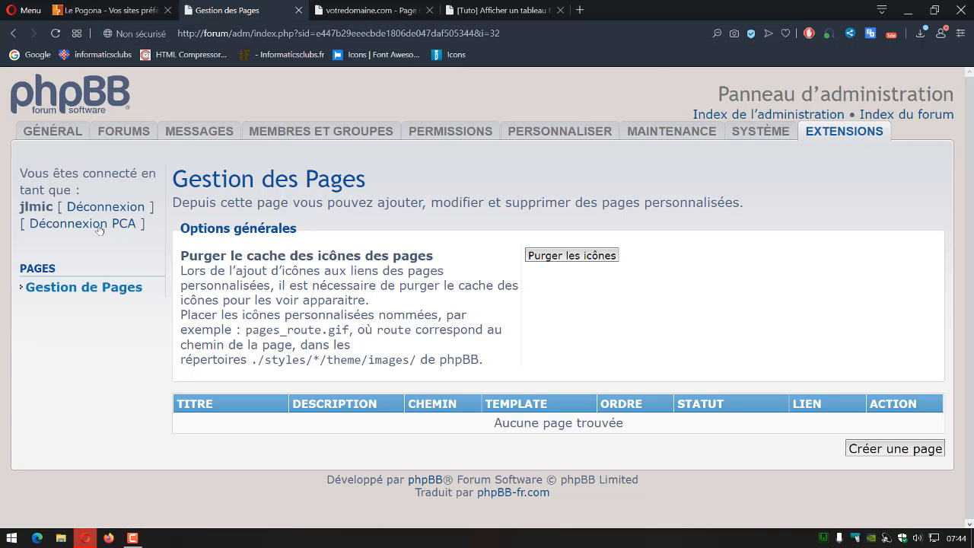
pyautogui.click(79, 290)
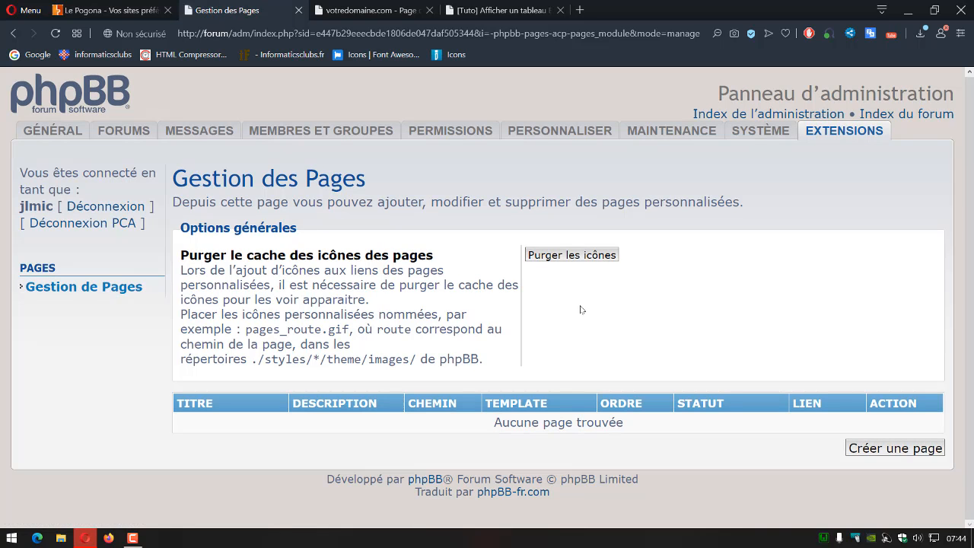
# Create a new custom page titled pdf, with the description "page test" and the path pdf.
pyautogui.click(880, 450)
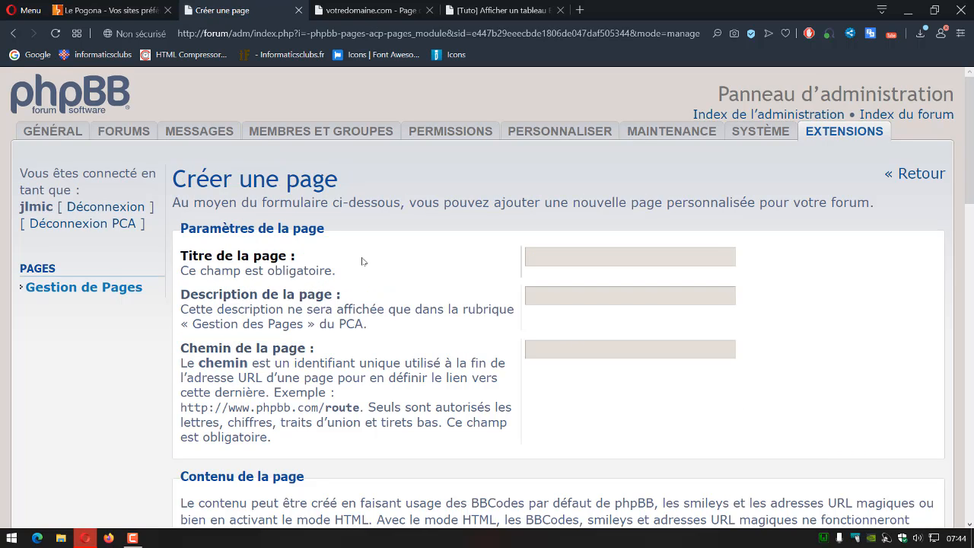
pyautogui.click(544, 259)
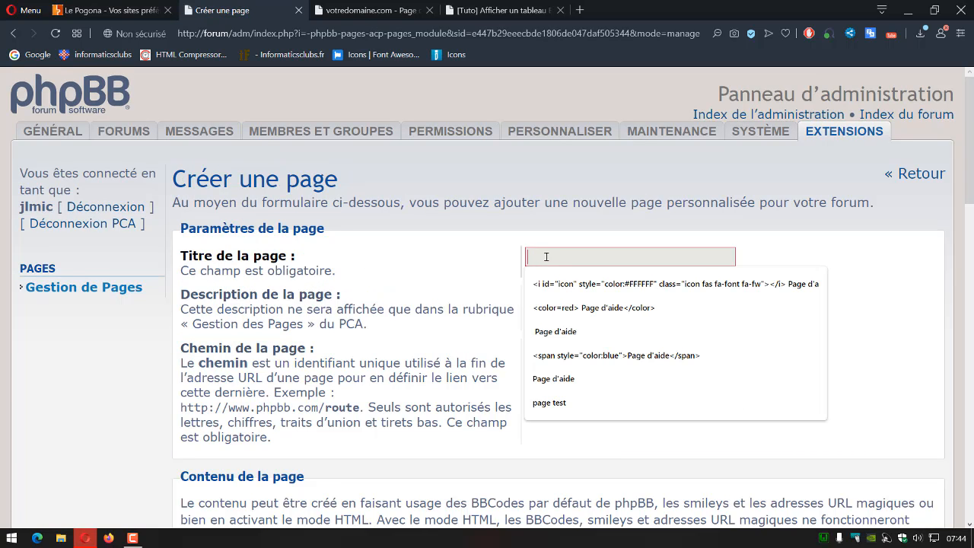
pyautogui.write('pdf')
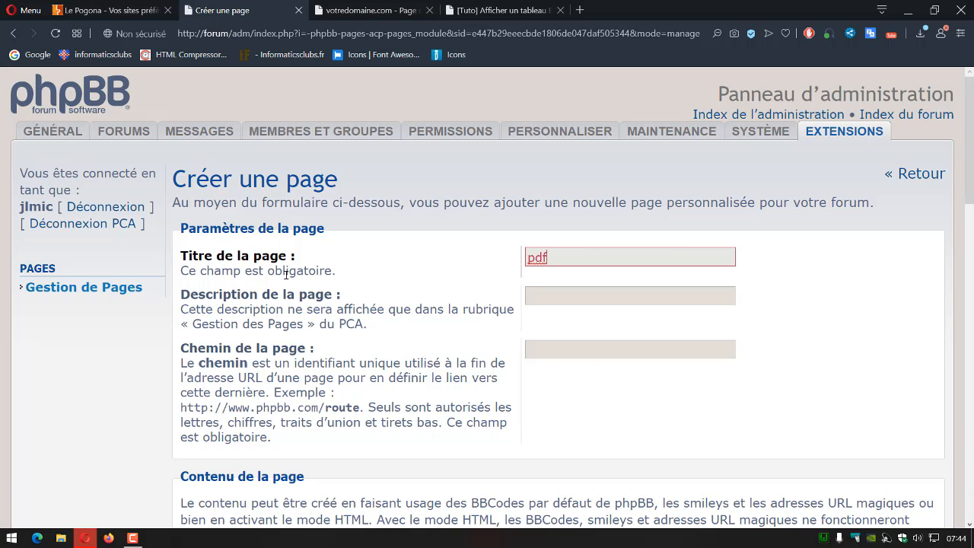
pyautogui.click(601, 296)
pyautogui.click(601, 296)
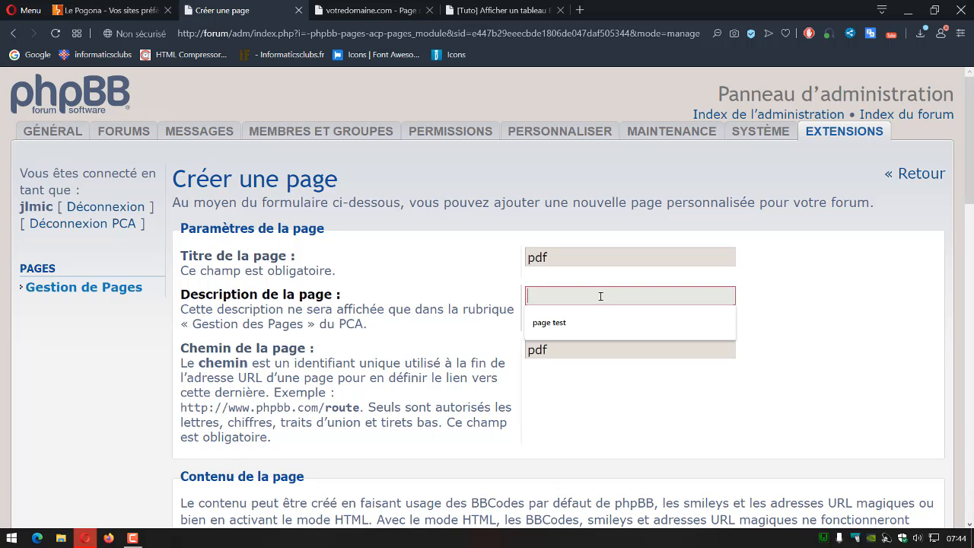
pyautogui.click(562, 323)
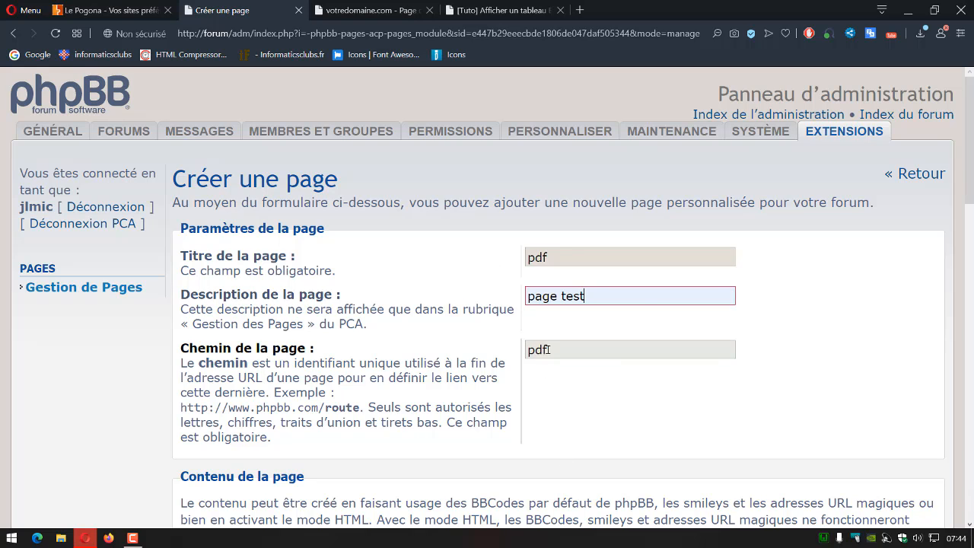
pyautogui.moveTo(560, 350); pyautogui.dragTo(508, 352)
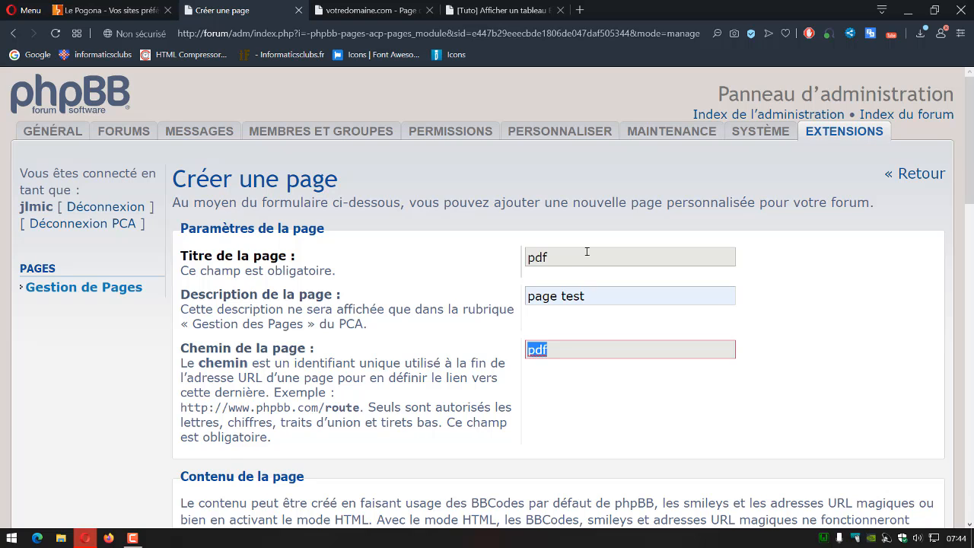
# Insert an empty pdf BBCode into the page's content.
pyautogui.scroll(-3, 586, 251)
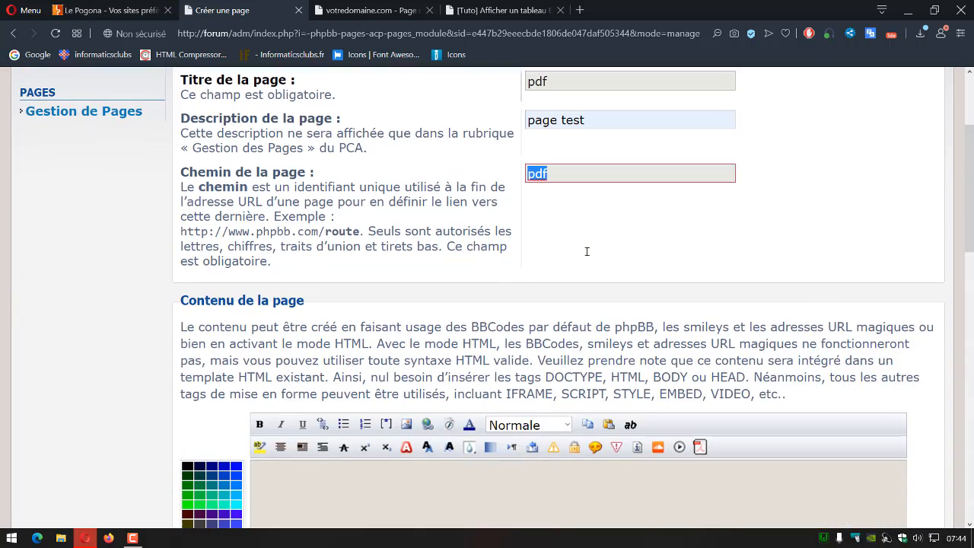
pyautogui.scroll(-1, 529, 190)
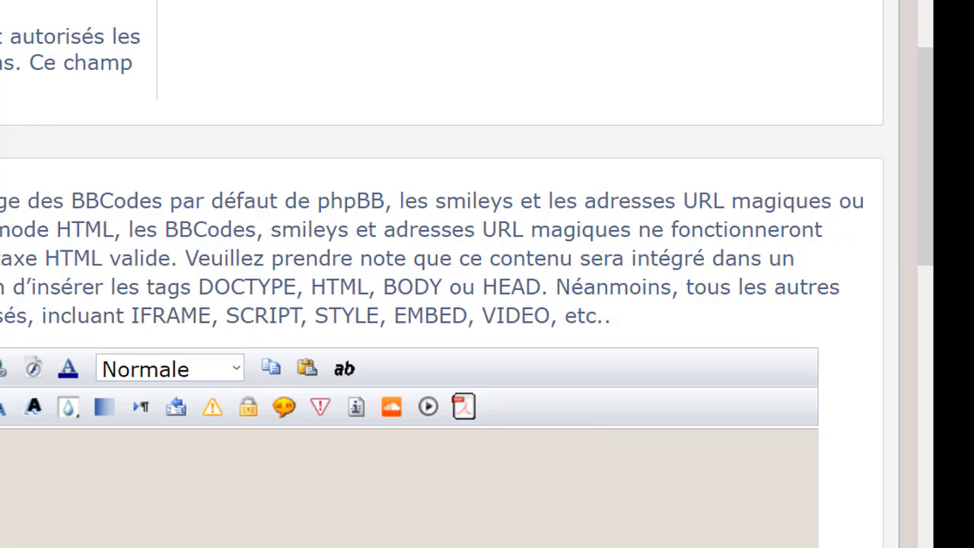
pyautogui.scroll(1, 426, 304)
pyautogui.scroll(-3, 426, 304)
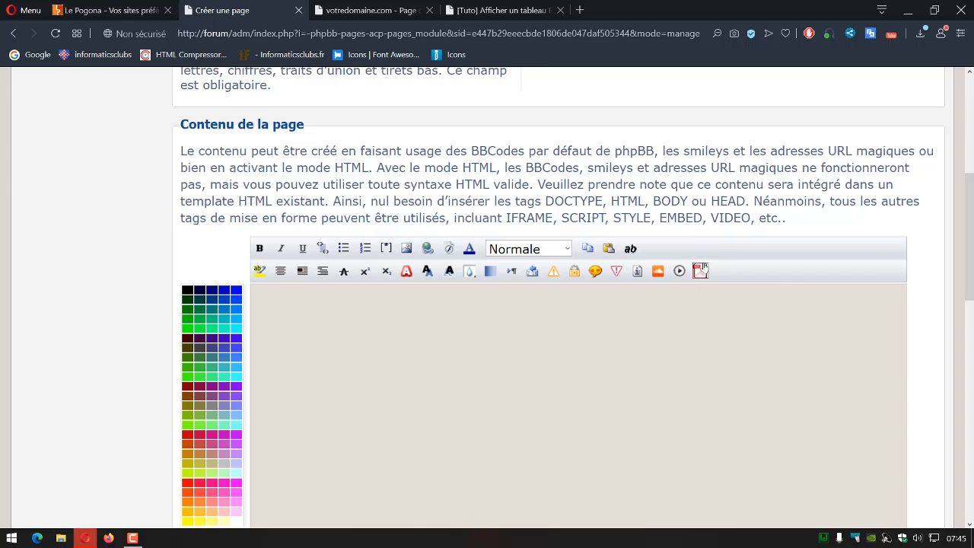
pyautogui.click(699, 271)
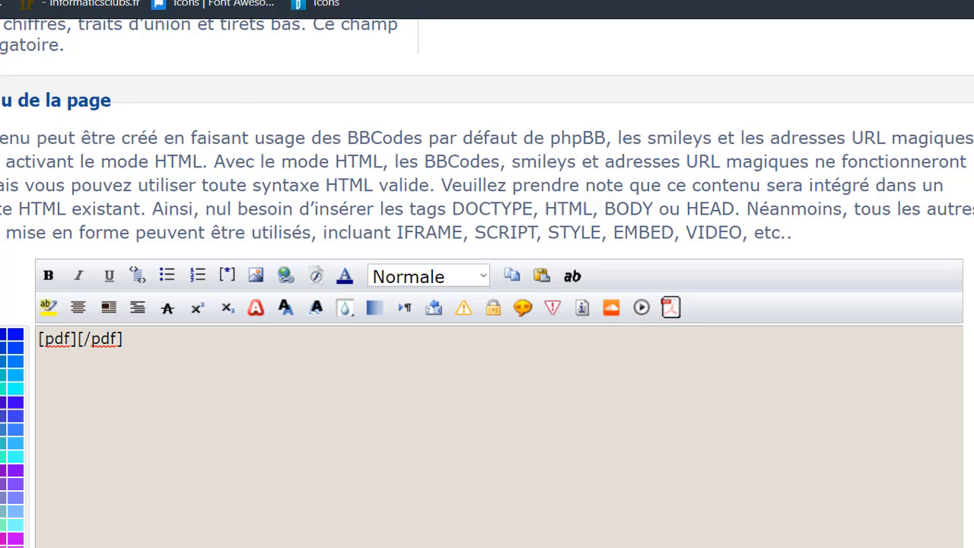
pyautogui.rightClick(2, 4)
pyautogui.click(28, 26)
pyautogui.click(78, 344)
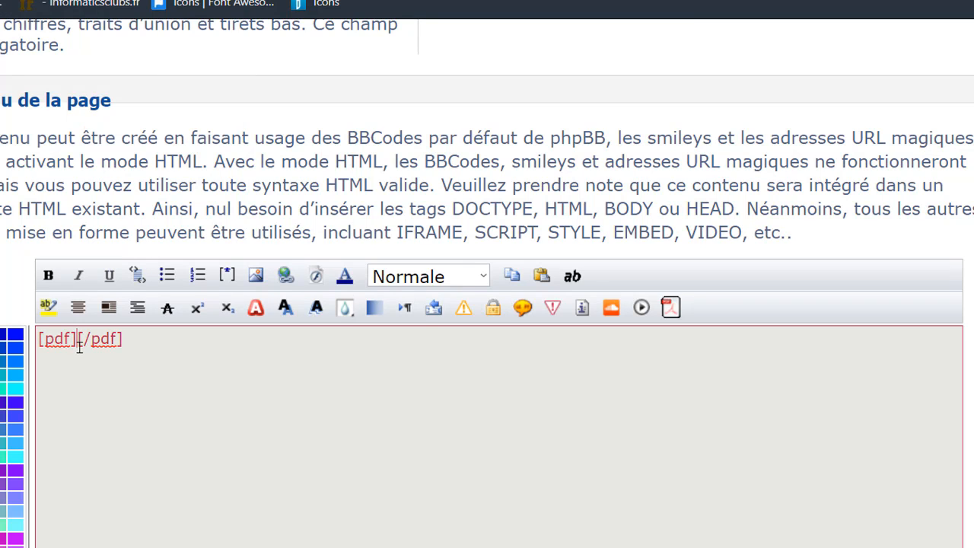
pyautogui.write('http://forum/')
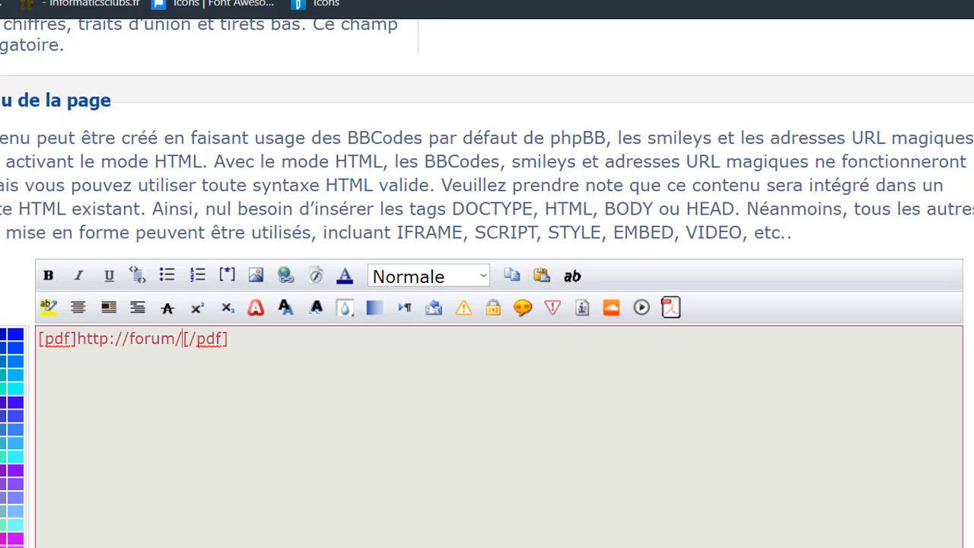
pyautogui.write('dow')
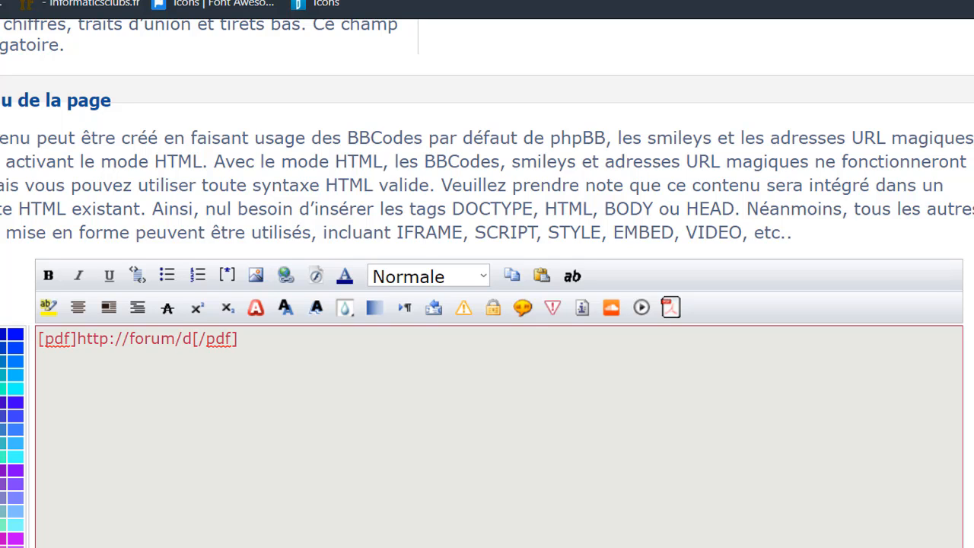
pyautogui.write('nloa')
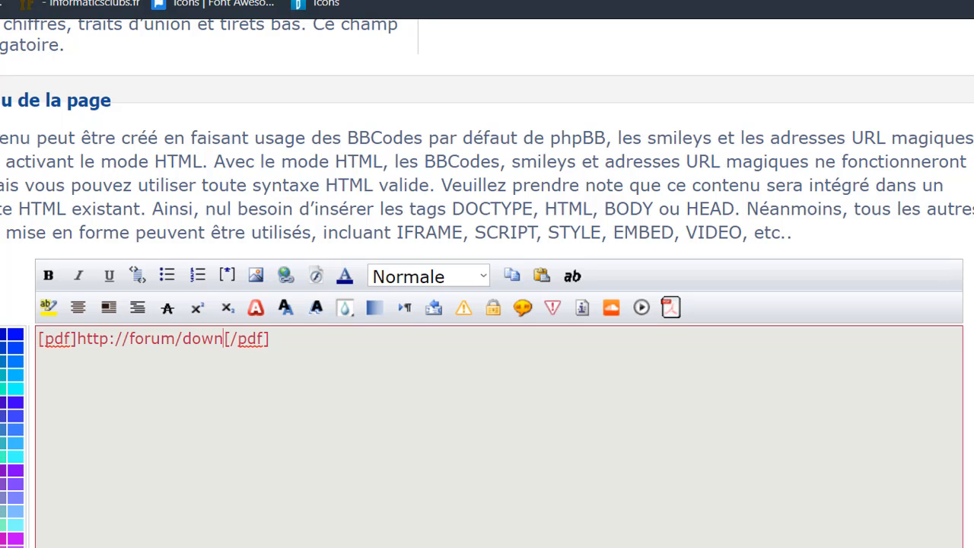
pyautogui.write('d')
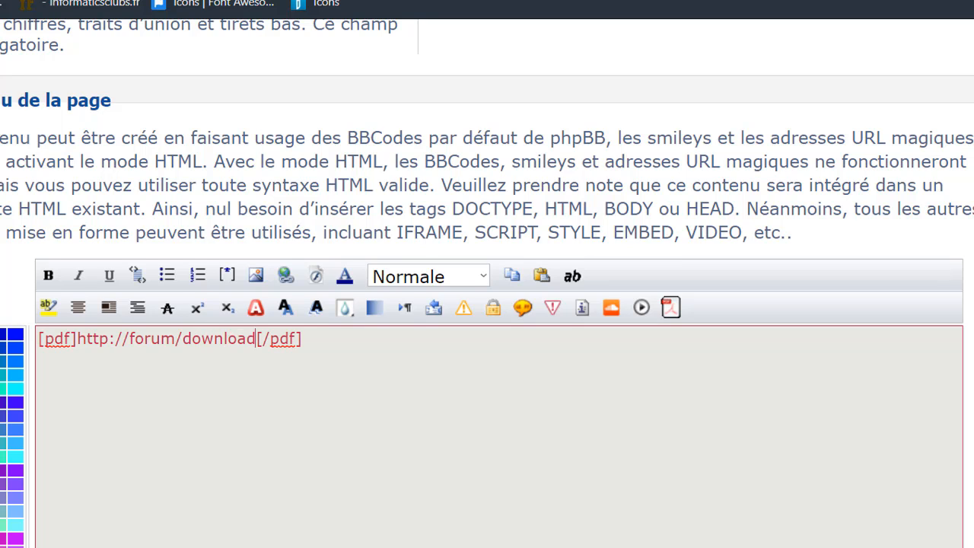
pyautogui.write('/')
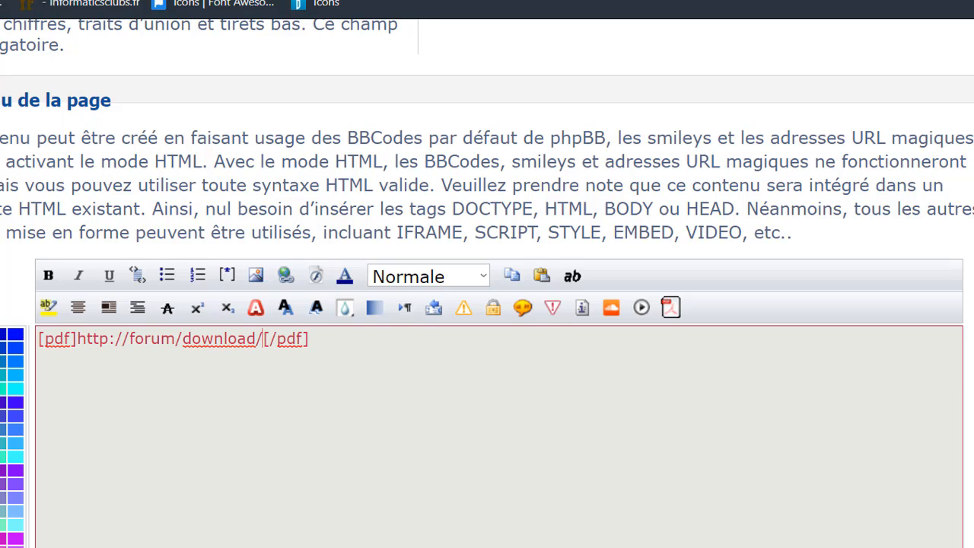
pyautogui.write('test')
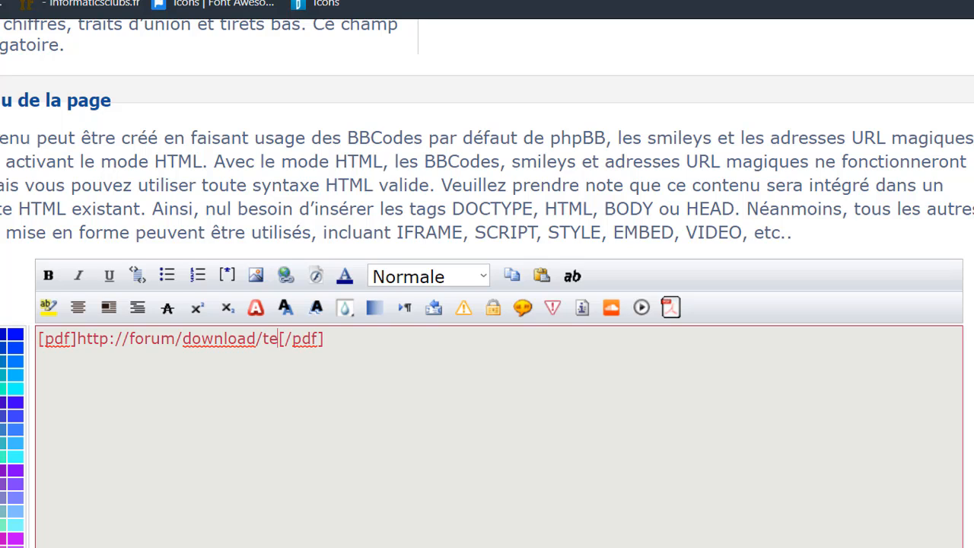
pyautogui.write('.')
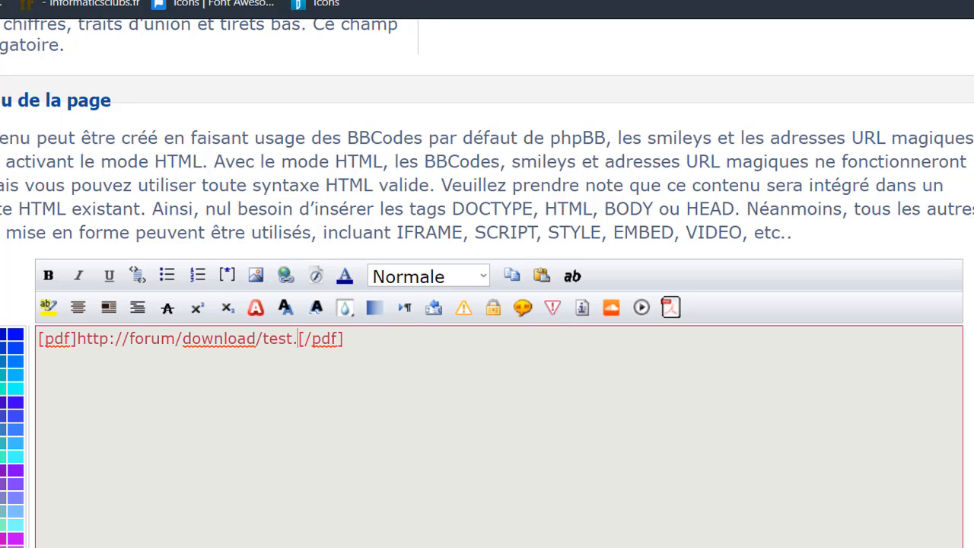
pyautogui.write('p')
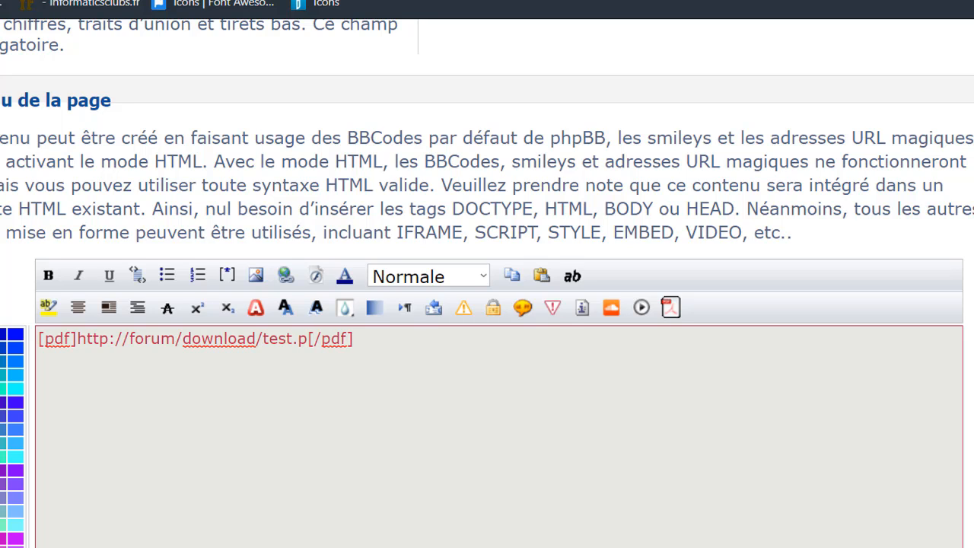
pyautogui.write('df')
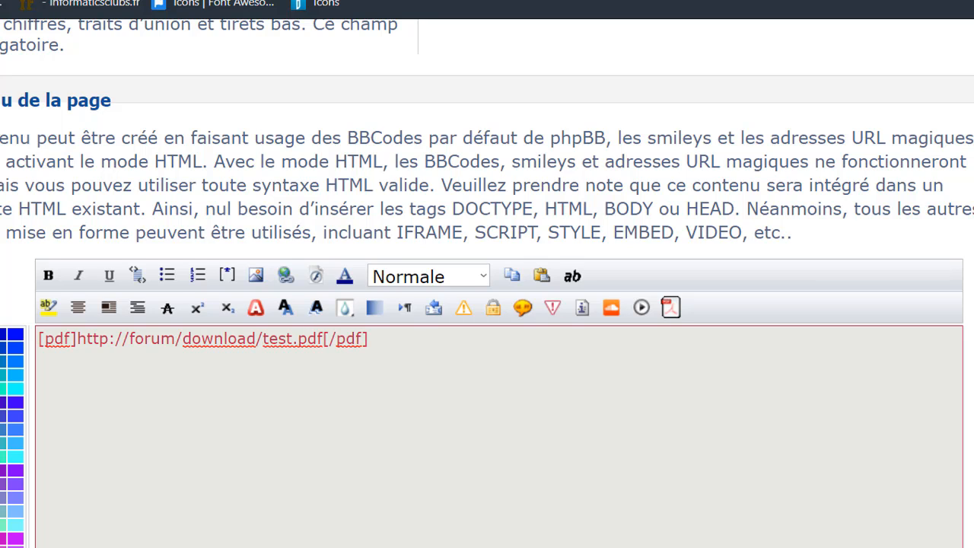
# Set the page link's location to "Barre de navigation après les liens".
pyautogui.scroll(-2, 586, 319)
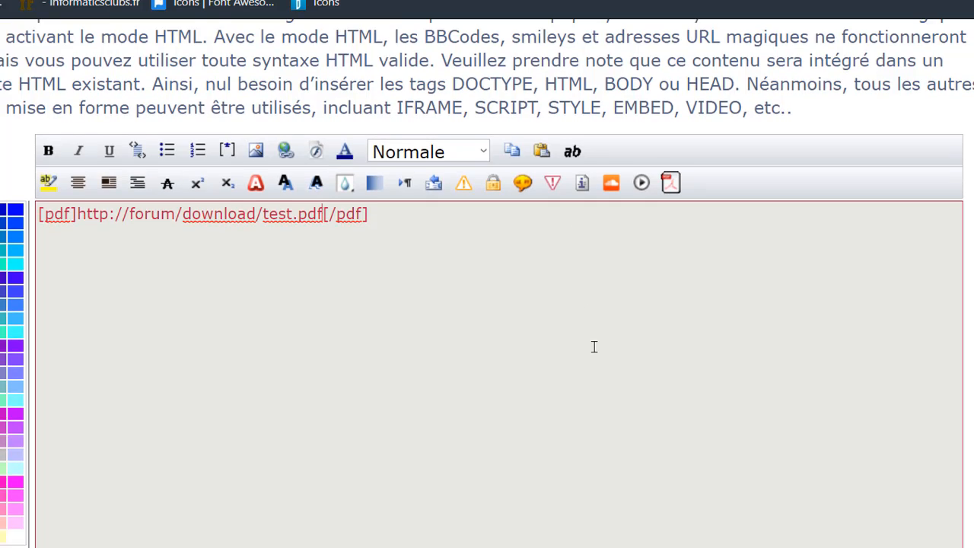
pyautogui.scroll(-6, 594, 347)
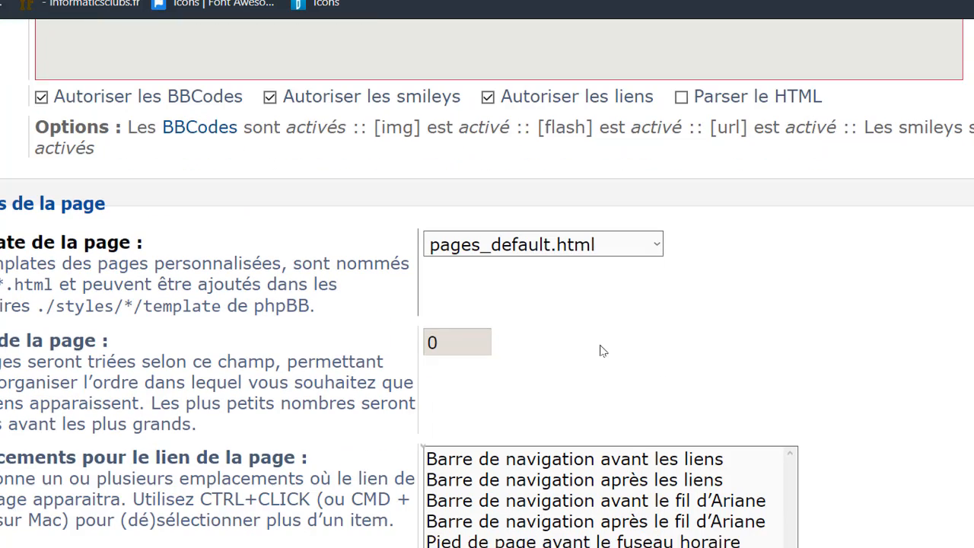
pyautogui.scroll(-1, 601, 351)
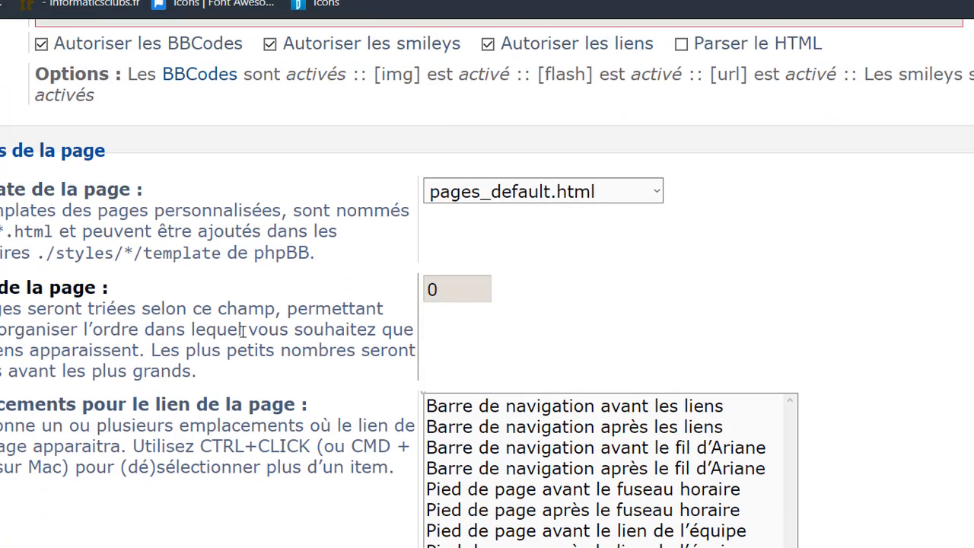
pyautogui.scroll(-2, 493, 387)
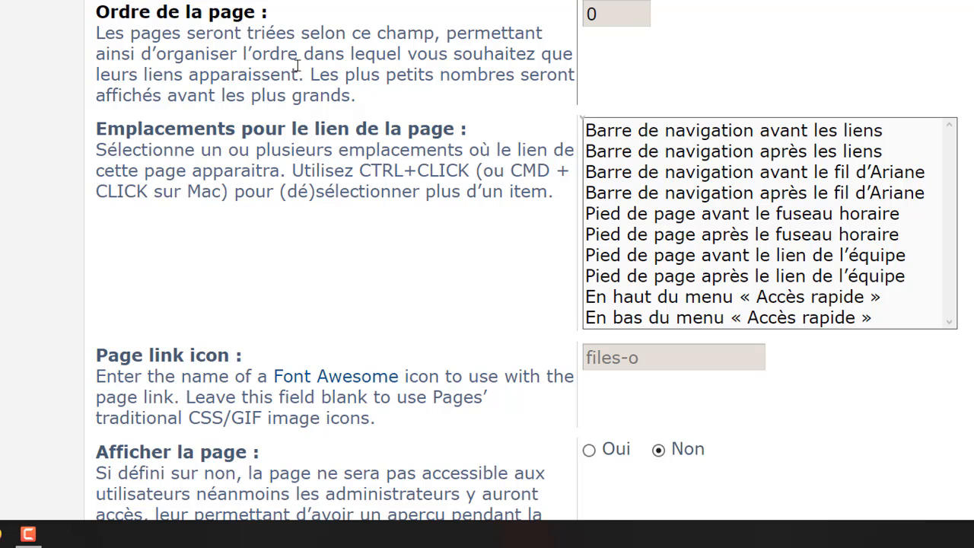
pyautogui.click(706, 151)
# Set "Afficher la page" to Oui and submit the new page.
pyautogui.scroll(-1, 457, 289)
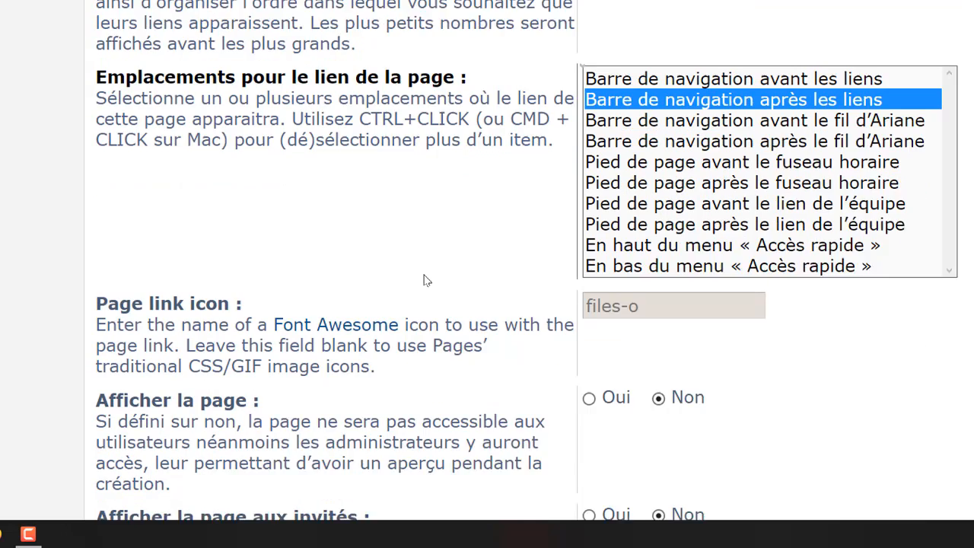
pyautogui.scroll(-3, 426, 280)
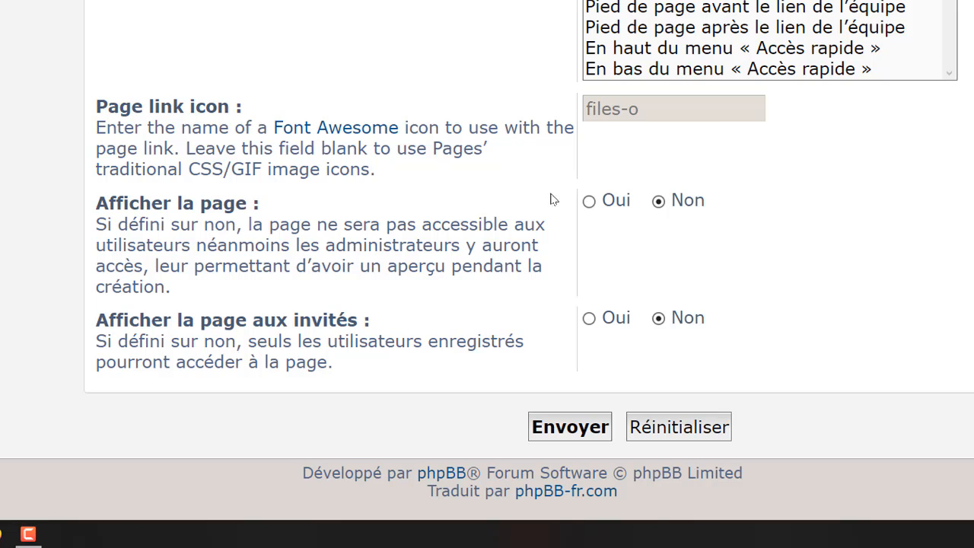
pyautogui.click(588, 200)
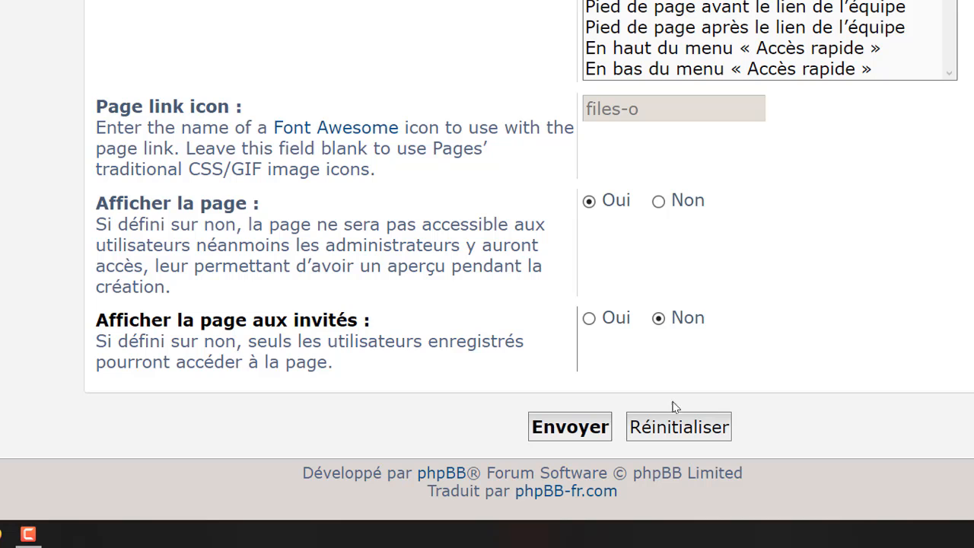
pyautogui.click(557, 428)
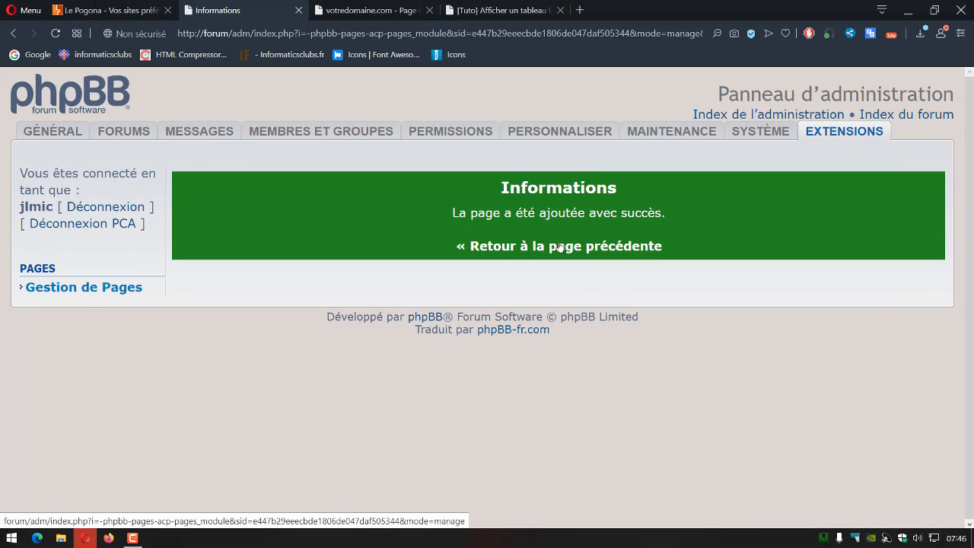
# Return to the list of custom pages, open the pdf page and look through the embedded test.pdf.
pyautogui.click(560, 246)
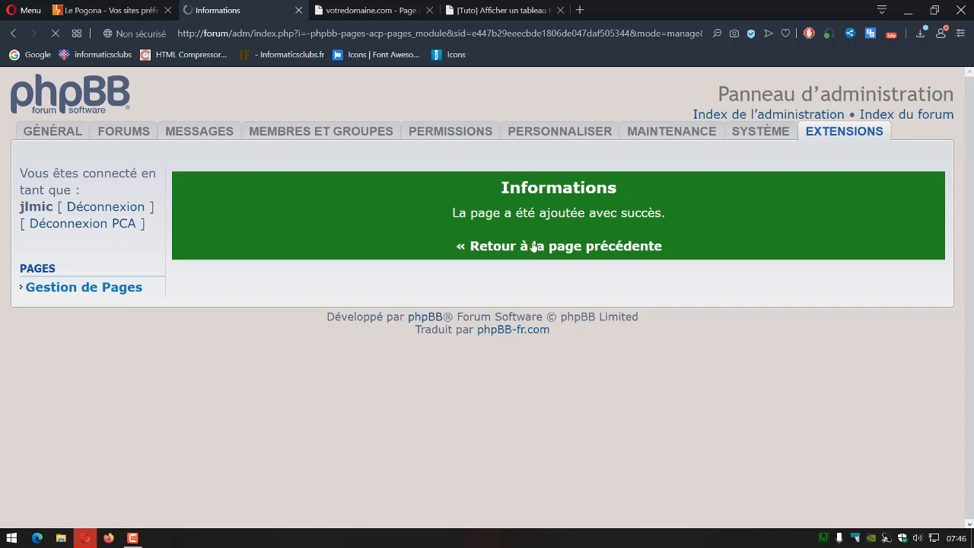
pyautogui.scroll(-1, 807, 219)
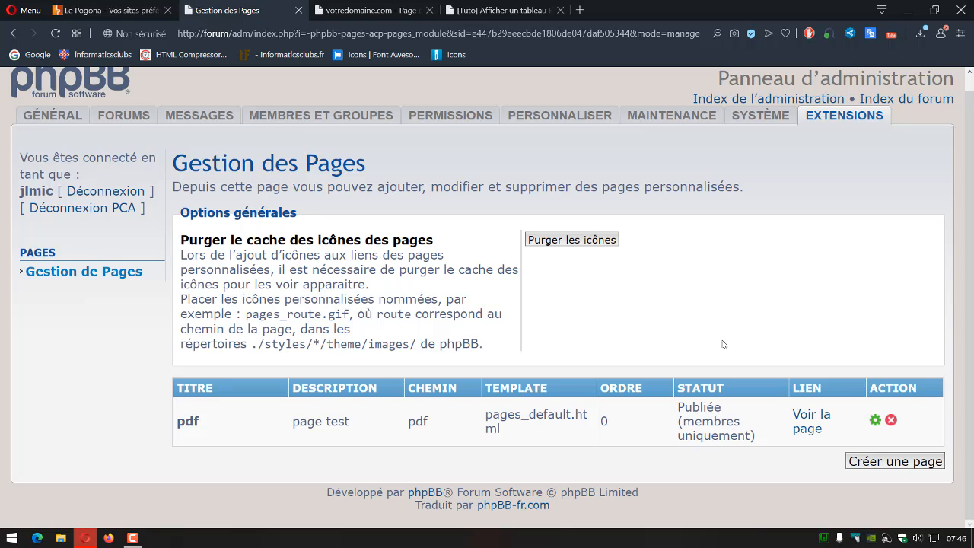
pyautogui.click(809, 427)
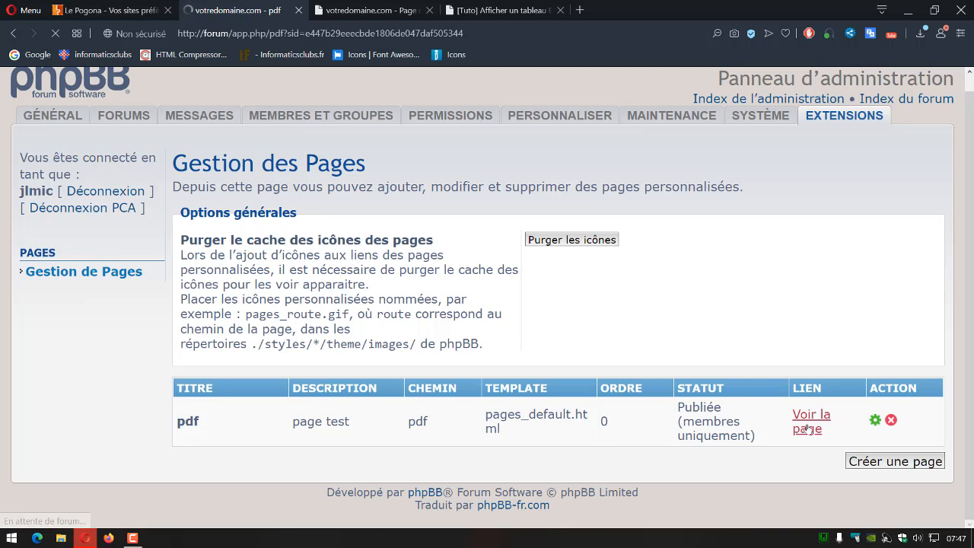
pyautogui.scroll(-3, 765, 285)
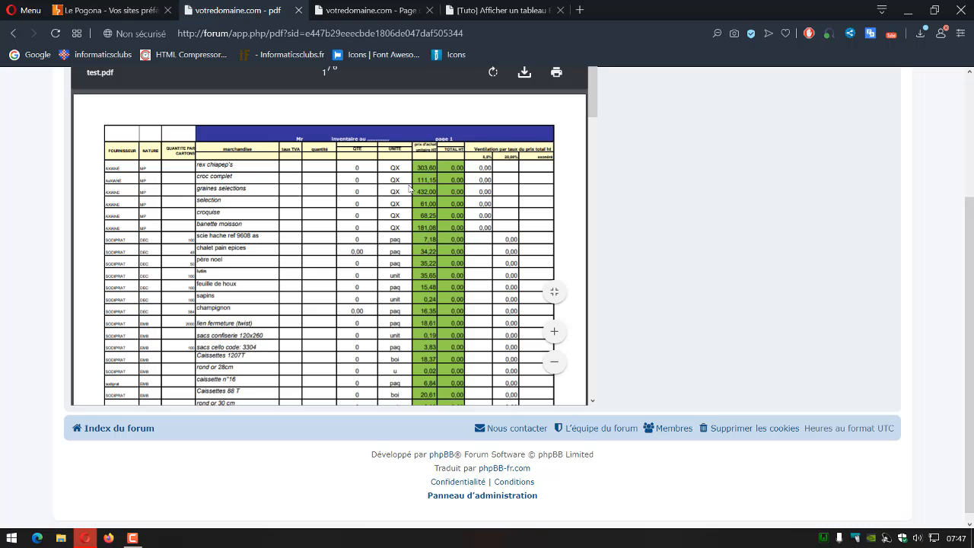
pyautogui.scroll(3, 410, 187)
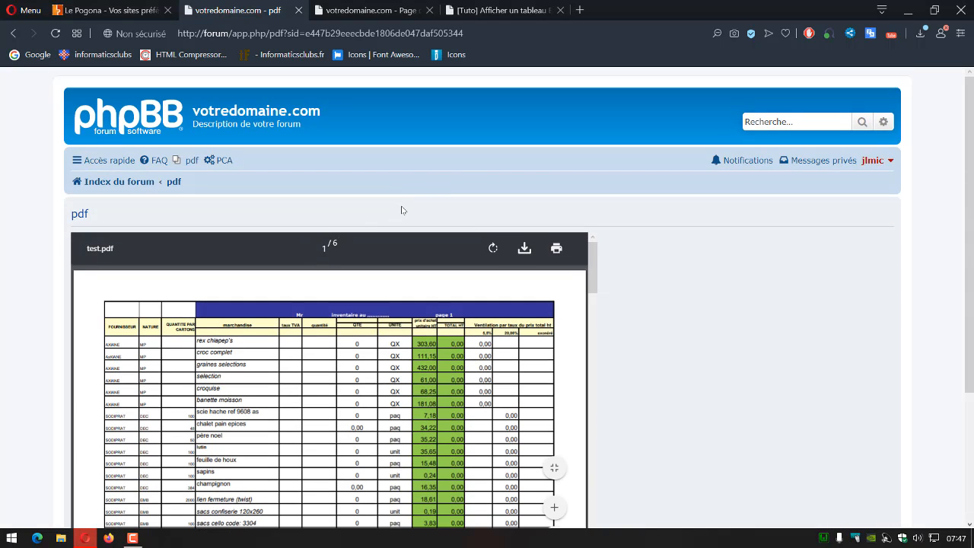
pyautogui.scroll(-2, 407, 213)
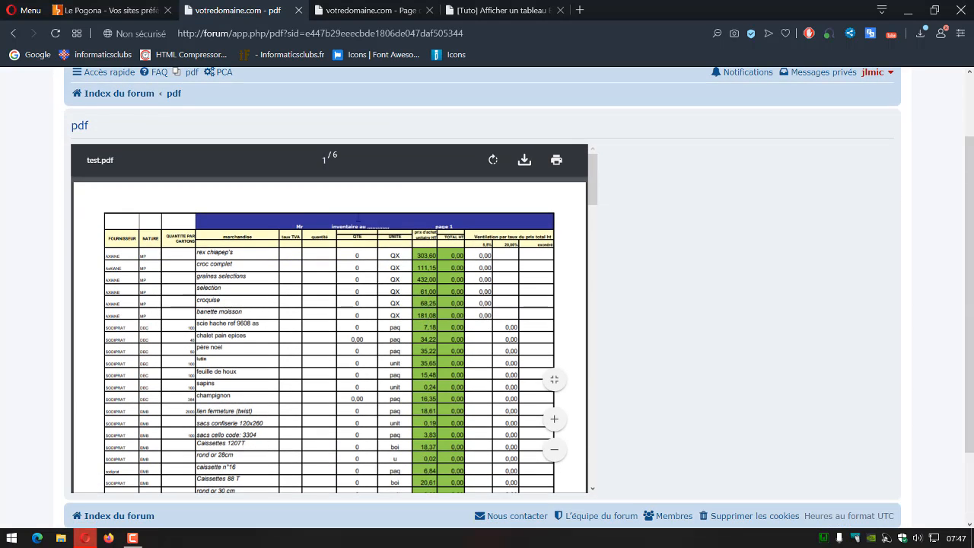
pyautogui.scroll(-2, 401, 216)
pyautogui.scroll(-4, 402, 217)
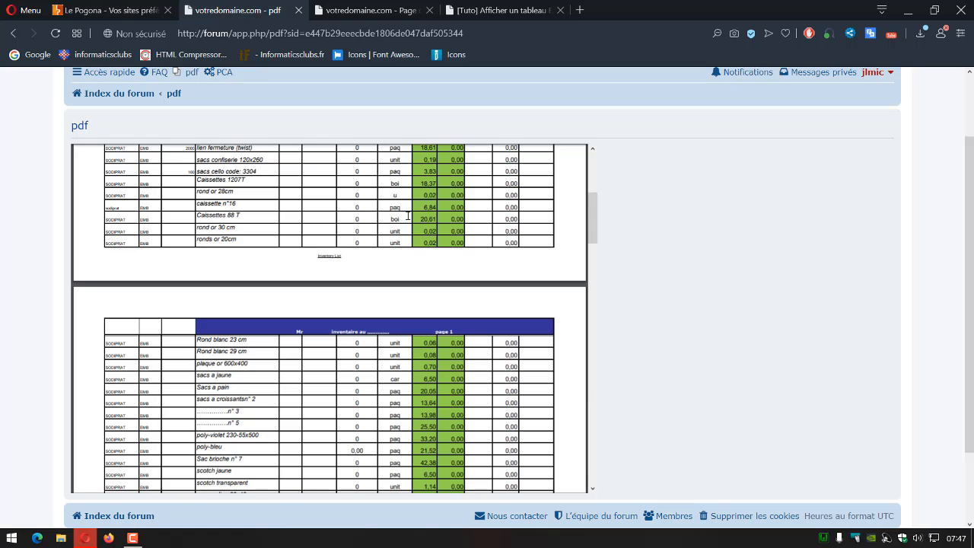
# Examine the pages of the test.pdf table embedded in the forum's pdf page and how it fits the page.
pyautogui.scroll(6, 408, 216)
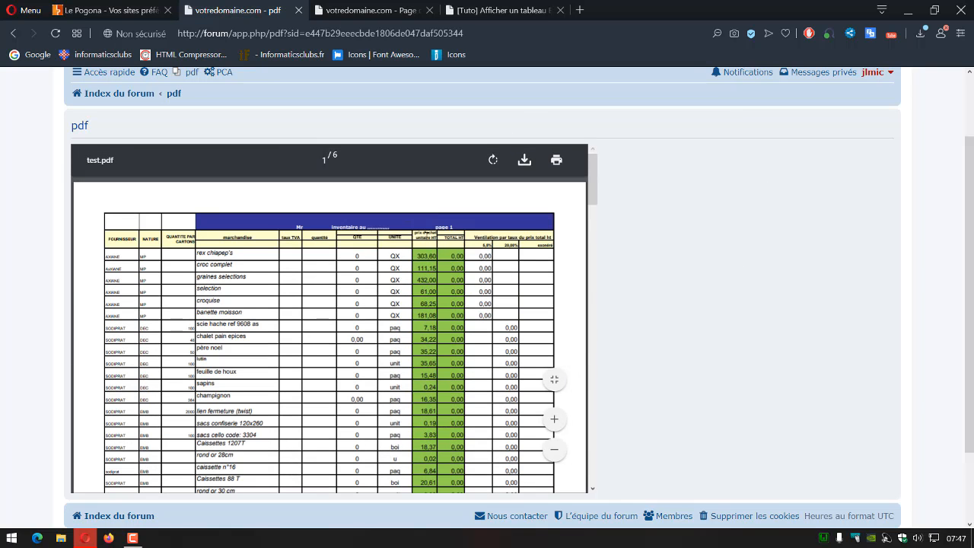
pyautogui.scroll(-10, 357, 237)
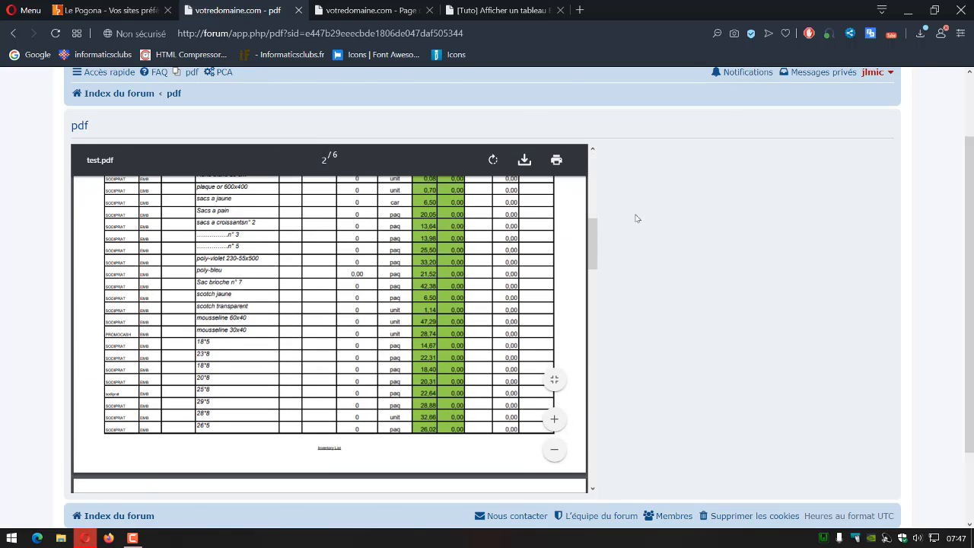
pyautogui.scroll(1, 636, 219)
pyautogui.scroll(-2, 636, 219)
pyautogui.scroll(1, 636, 219)
pyautogui.scroll(1, 636, 218)
pyautogui.scroll(-1, 636, 218)
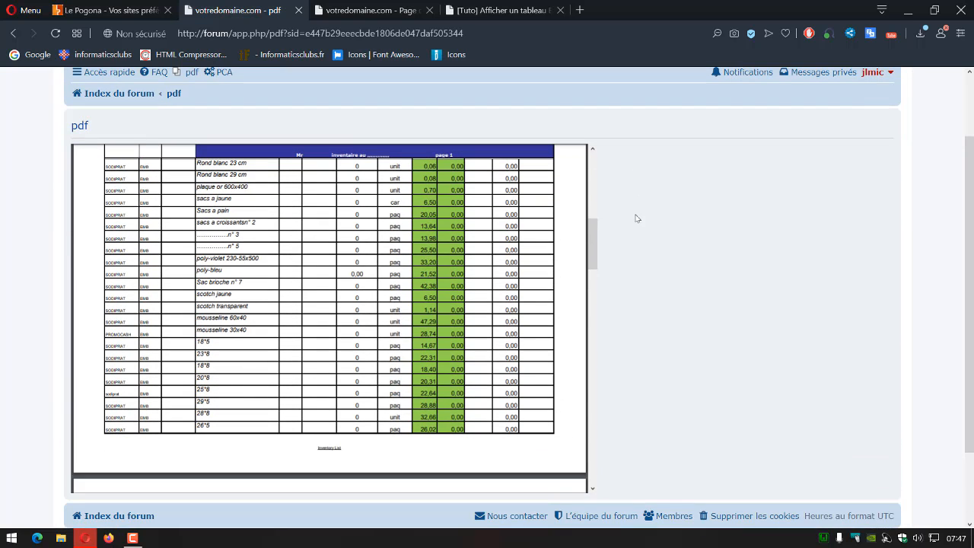
pyautogui.scroll(-1, 636, 218)
pyautogui.scroll(-5, 298, 196)
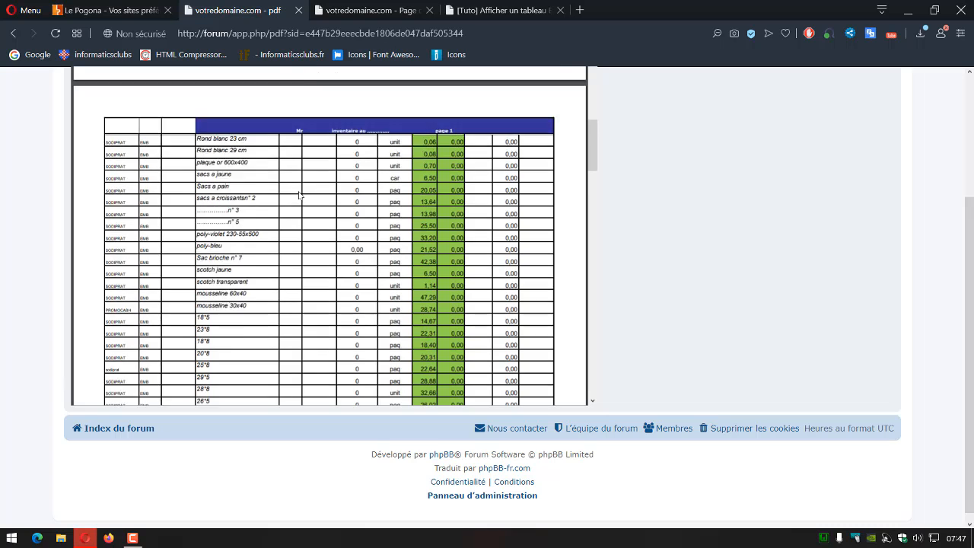
pyautogui.scroll(-8, 299, 195)
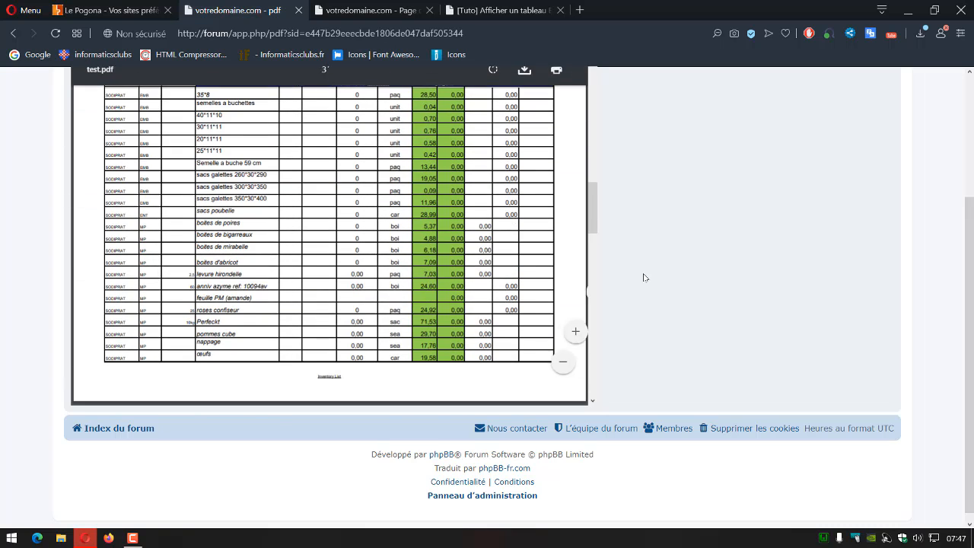
pyautogui.scroll(2, 644, 277)
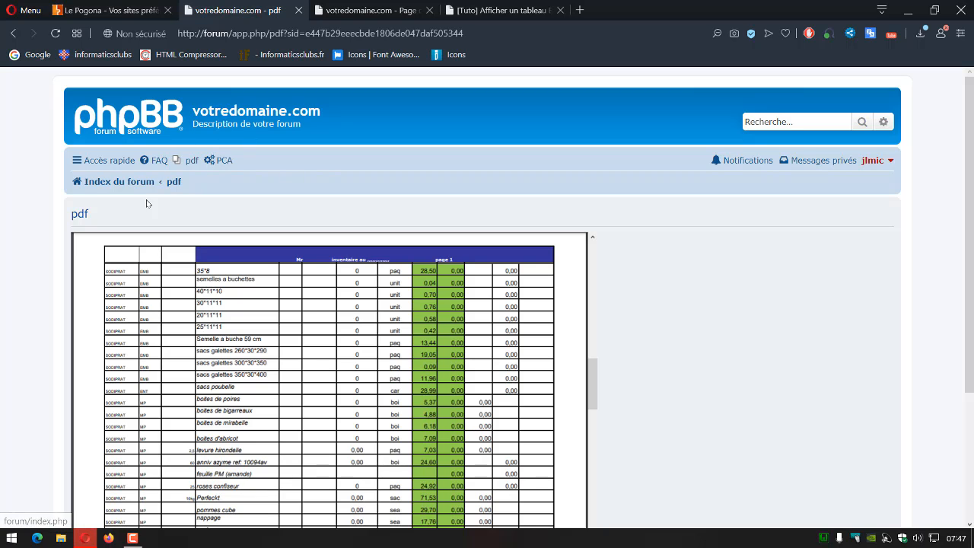
# Go back to the forum index and reopen the pdf page from its link in the forum navigation.
pyautogui.click(92, 182)
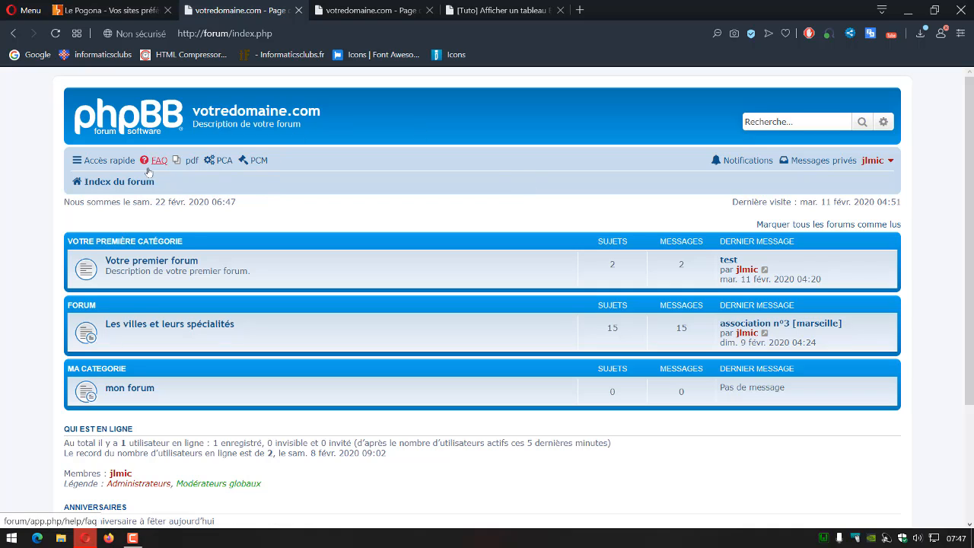
pyautogui.click(191, 161)
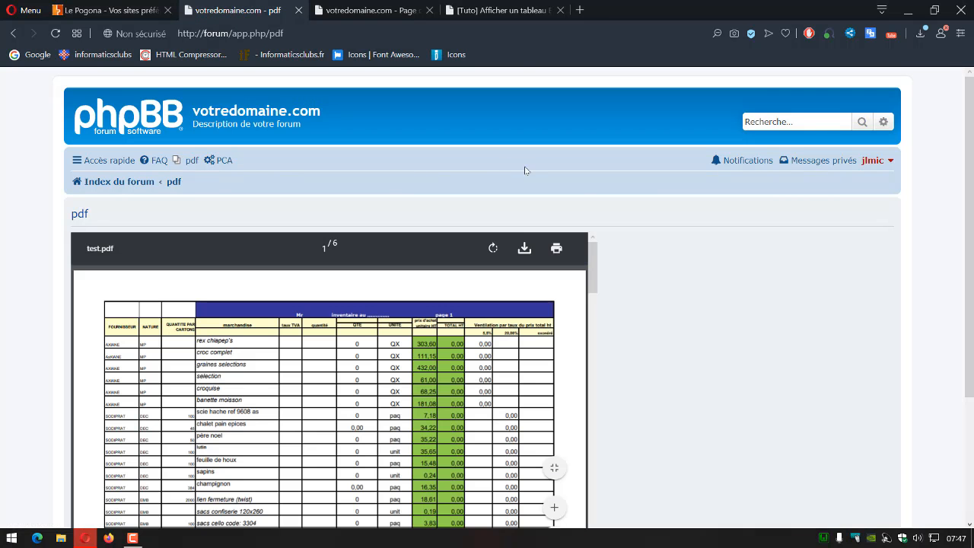
pyautogui.scroll(-2, 650, 238)
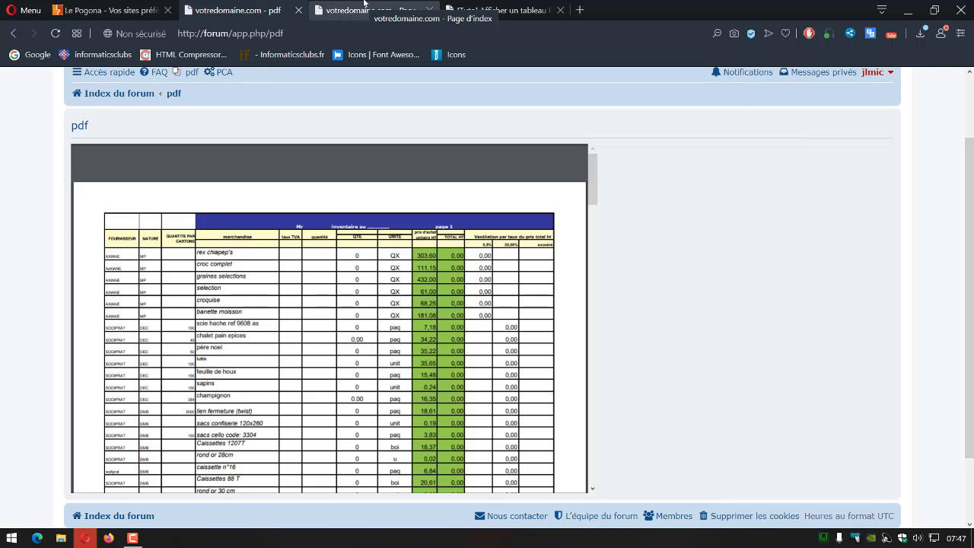
# Open the pdf BBCode for editing in the forum's administration panel.
pyautogui.click(364, 11)
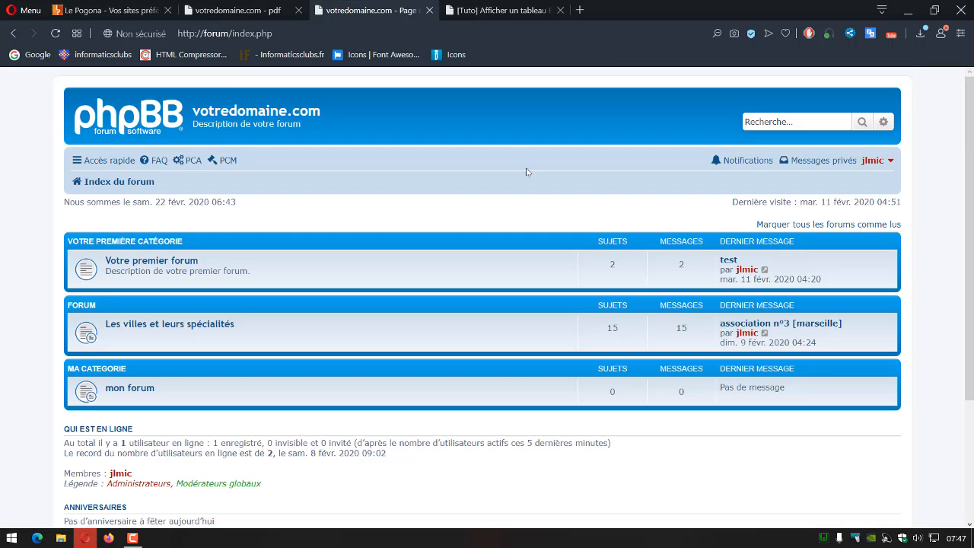
pyautogui.click(236, 10)
pyautogui.click(379, 10)
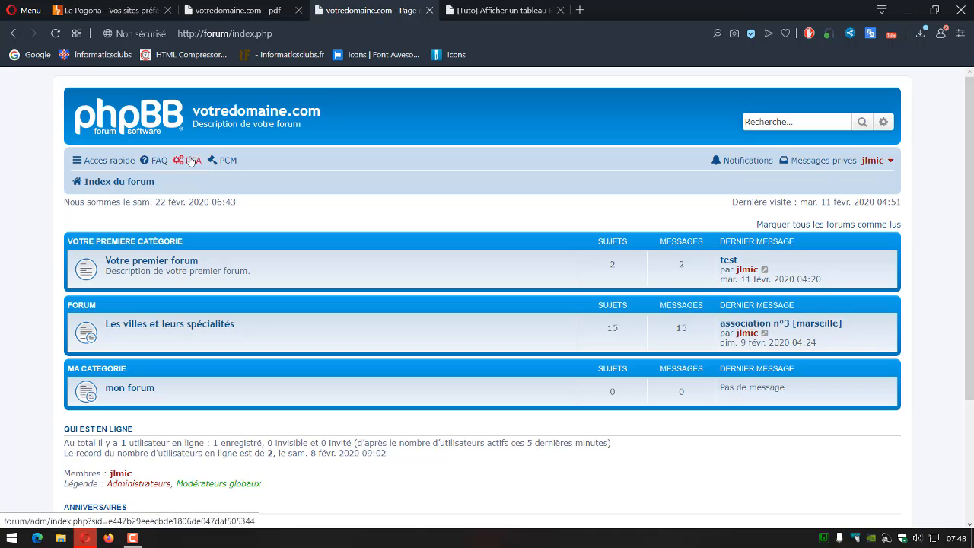
pyautogui.click(192, 161)
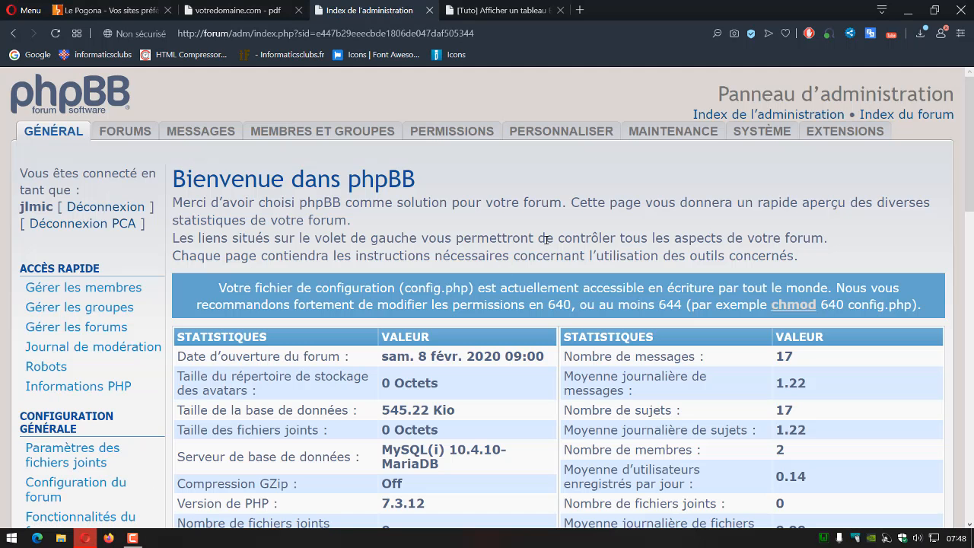
pyautogui.click(207, 135)
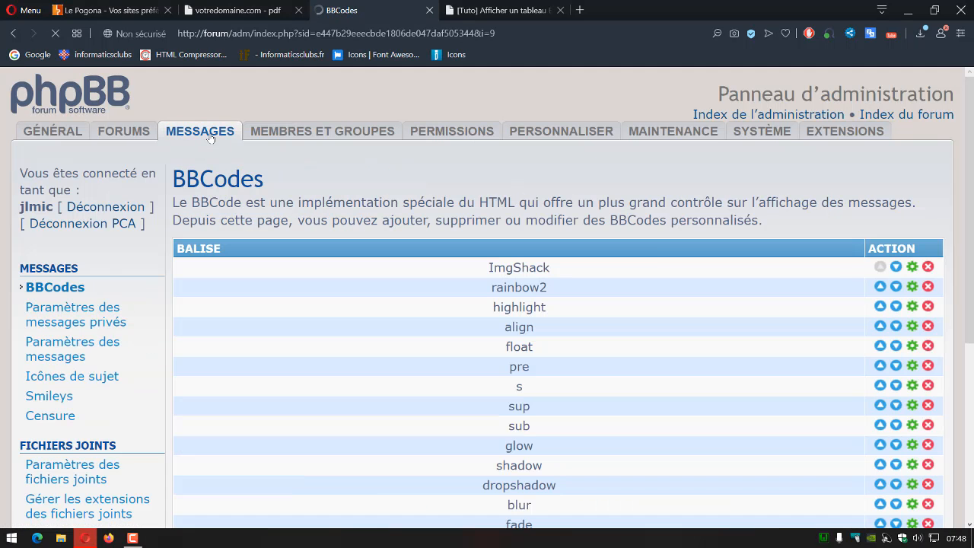
pyautogui.scroll(-4, 656, 254)
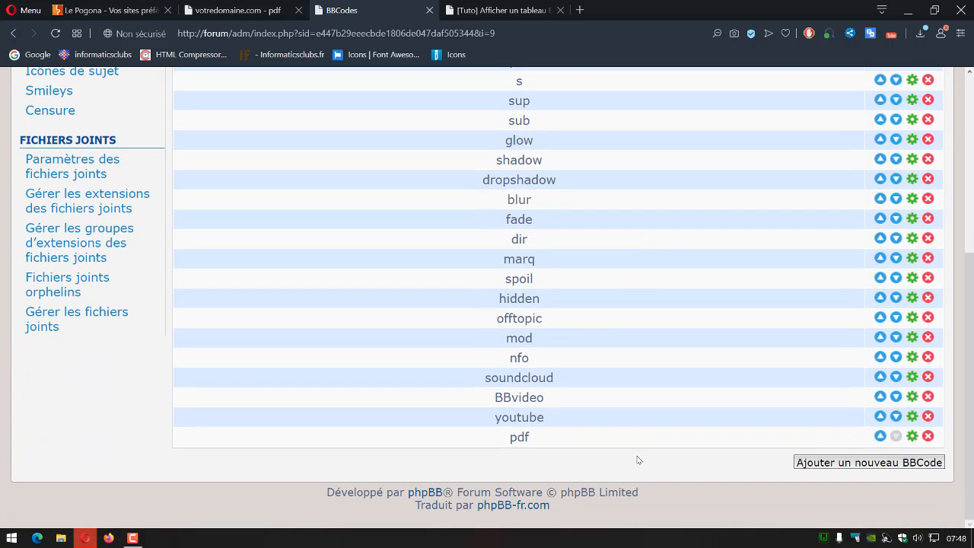
pyautogui.click(912, 437)
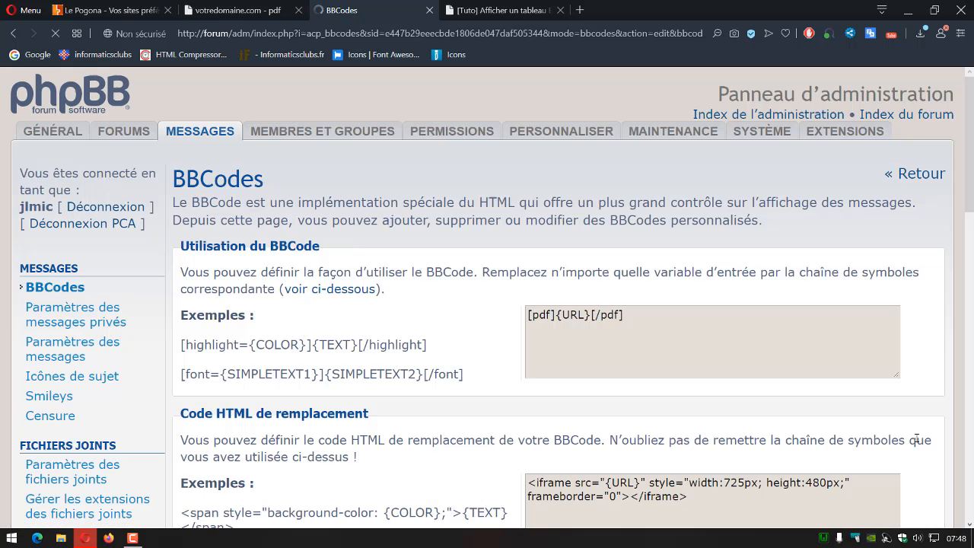
pyautogui.scroll(-2, 917, 439)
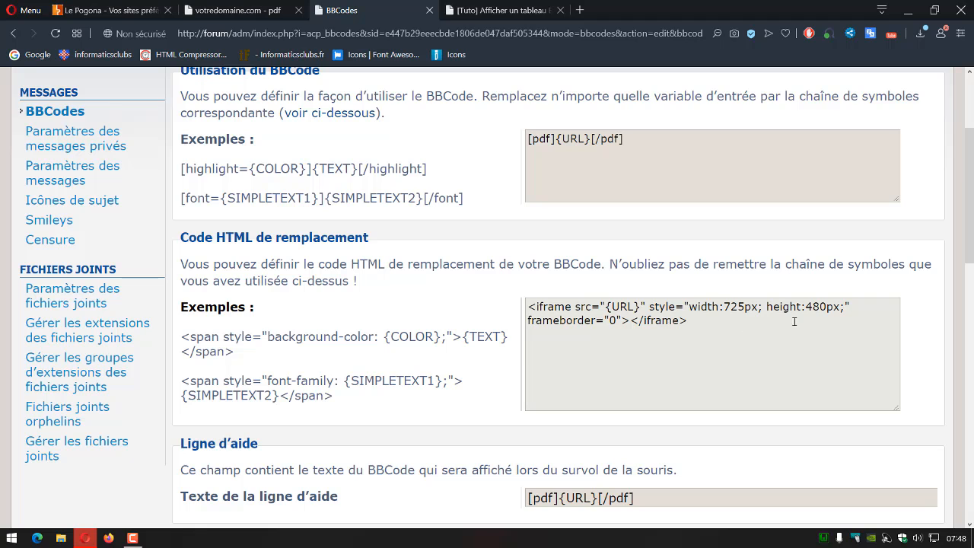
# Set the iframe width to 90% in the pdf BBCode's HTML replacement code and submit the change.
pyautogui.click(759, 305)
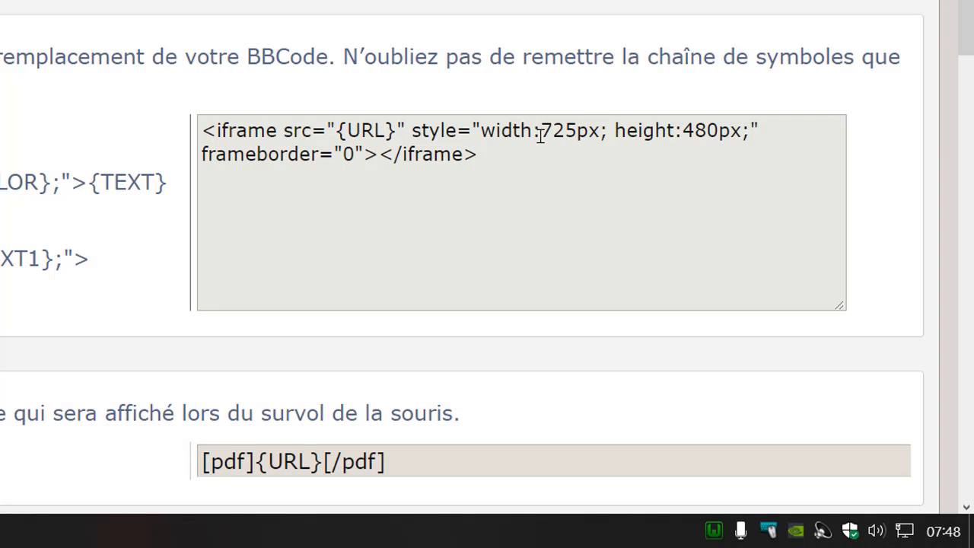
pyautogui.moveTo(545, 131)
pyautogui.mouseDown()
pyautogui.moveTo(586, 133)
pyautogui.moveTo(591, 144)
pyautogui.moveTo(591, 124)
pyautogui.moveTo(604, 133)
pyautogui.mouseUp()
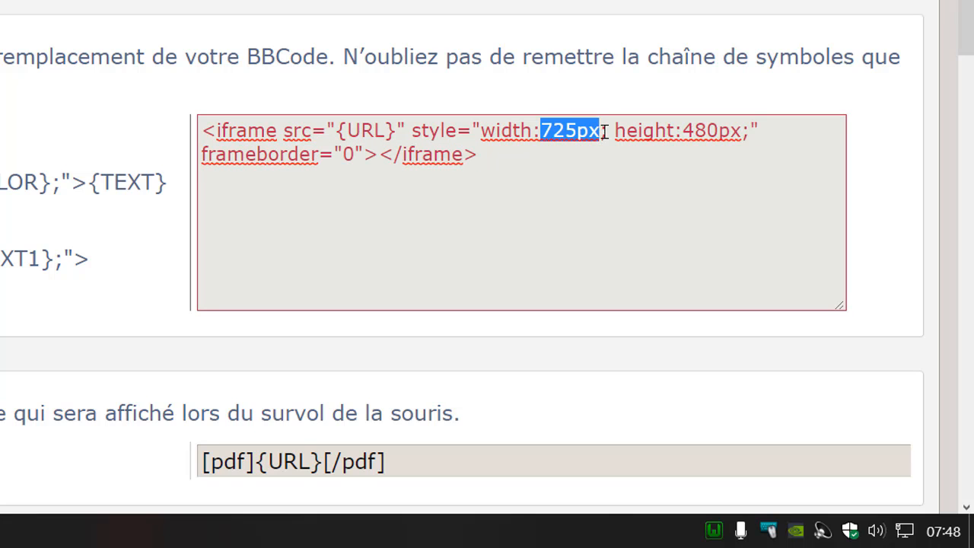
pyautogui.write('90')
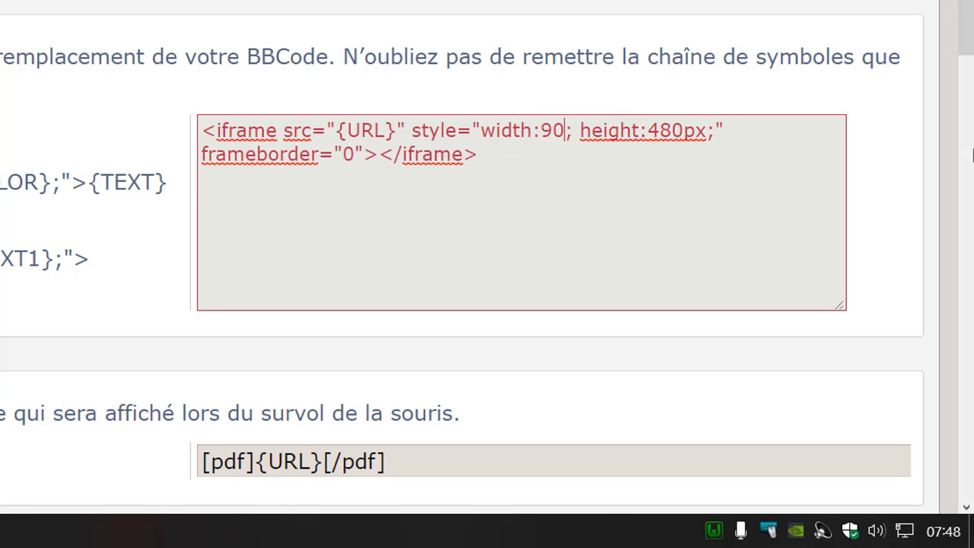
pyautogui.write('%')
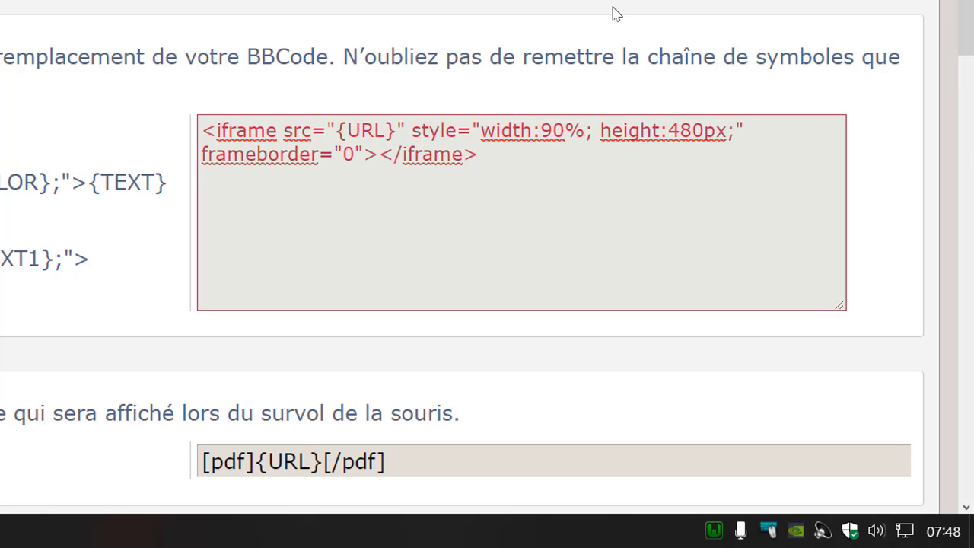
pyautogui.scroll(-4, 620, 12)
pyautogui.scroll(-6, 624, 4)
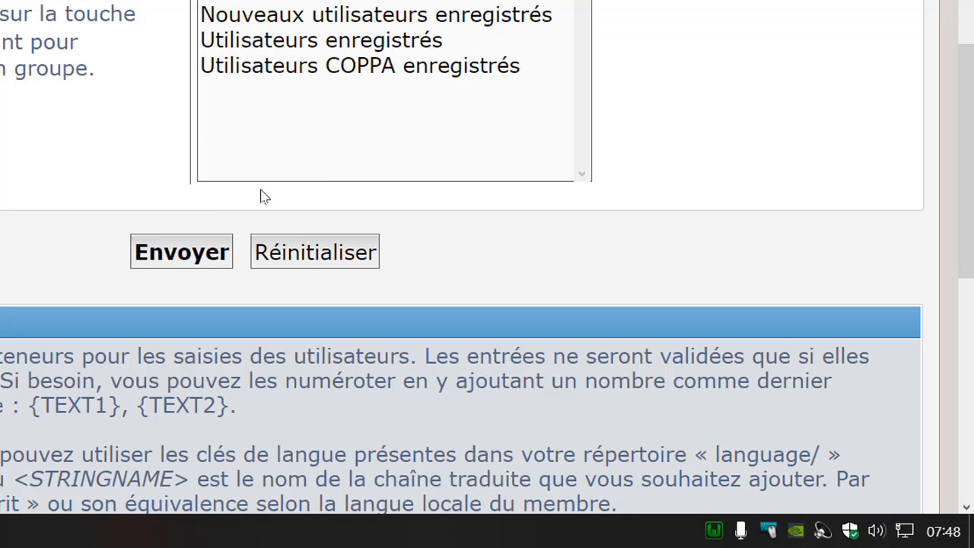
pyautogui.click(184, 254)
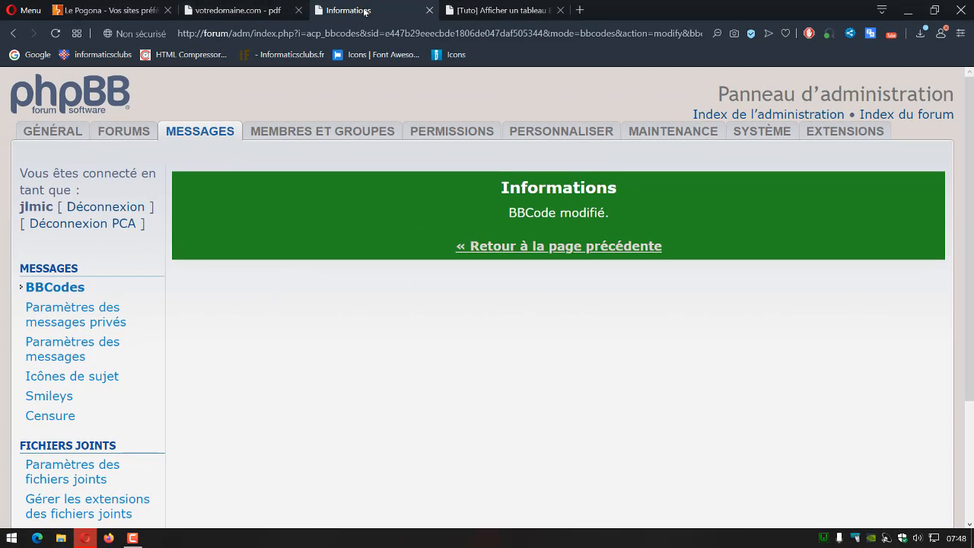
# Reload the forum's pdf page and check the width and pages of the embedded test.pdf.
pyautogui.click(205, 9)
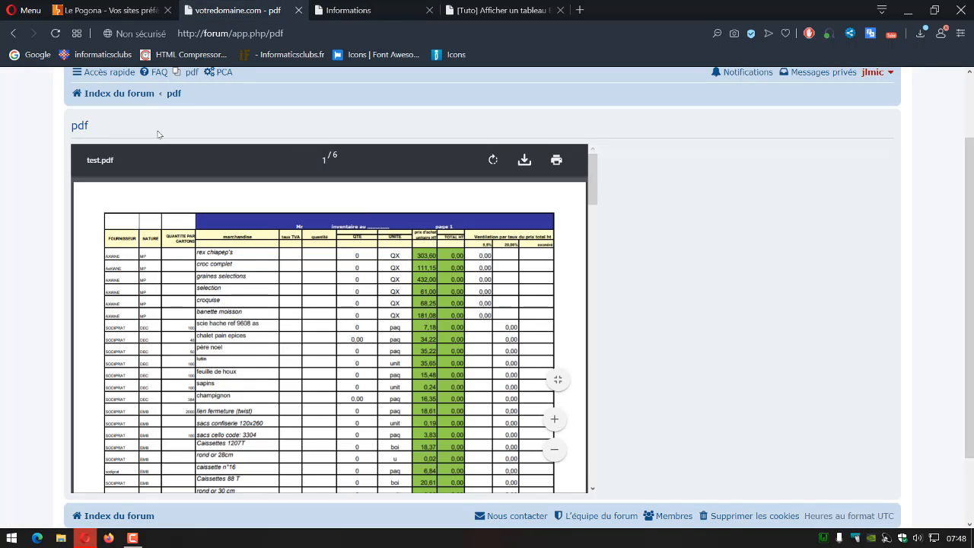
pyautogui.click(169, 94)
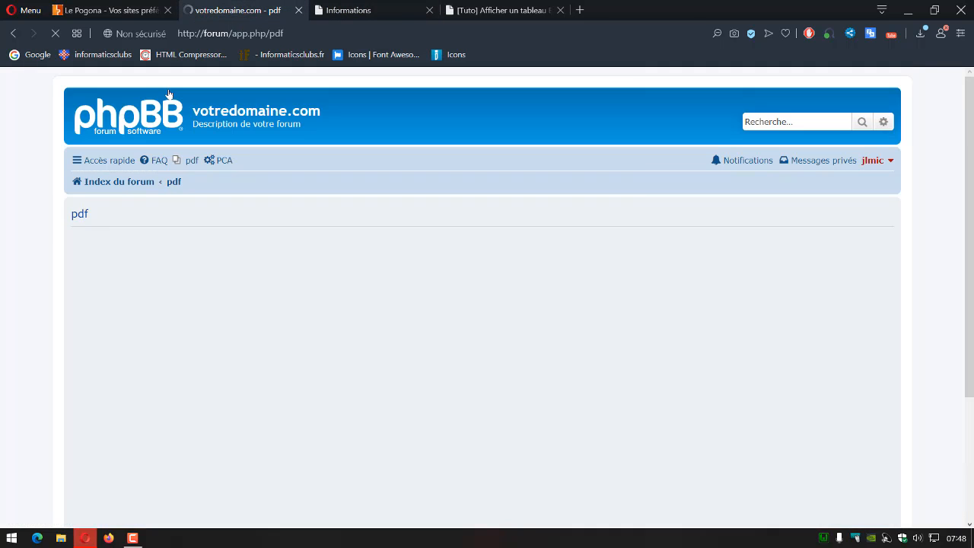
pyautogui.scroll(-1, 693, 174)
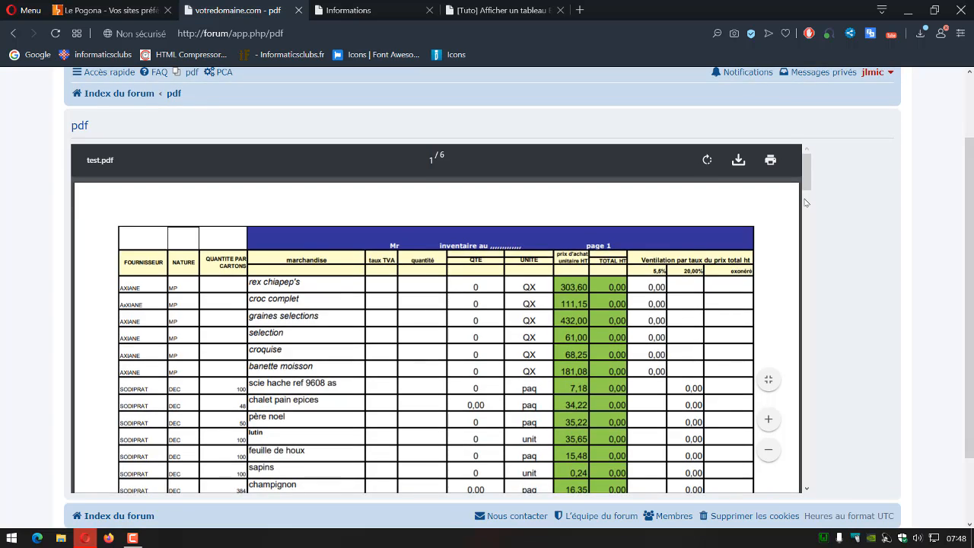
pyautogui.scroll(-1, 805, 202)
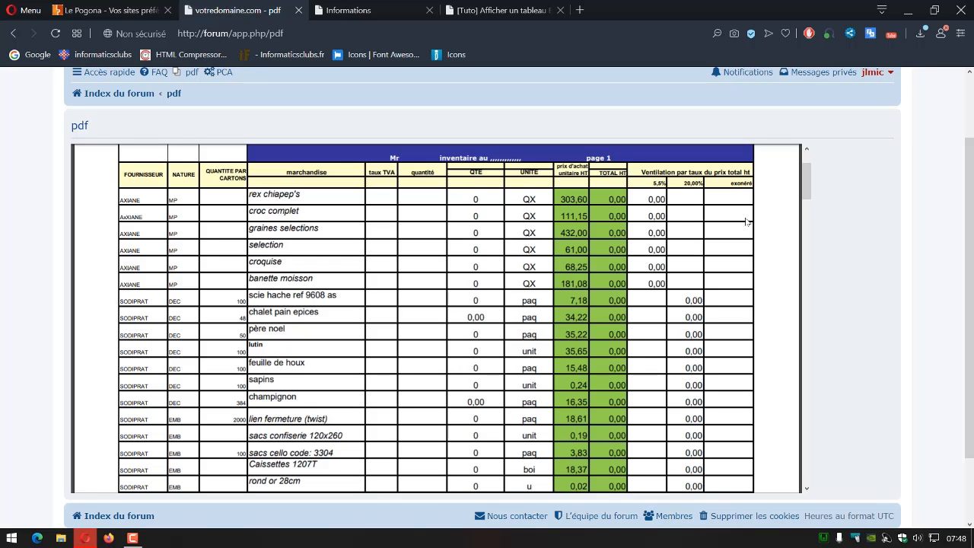
pyautogui.scroll(-10, 408, 234)
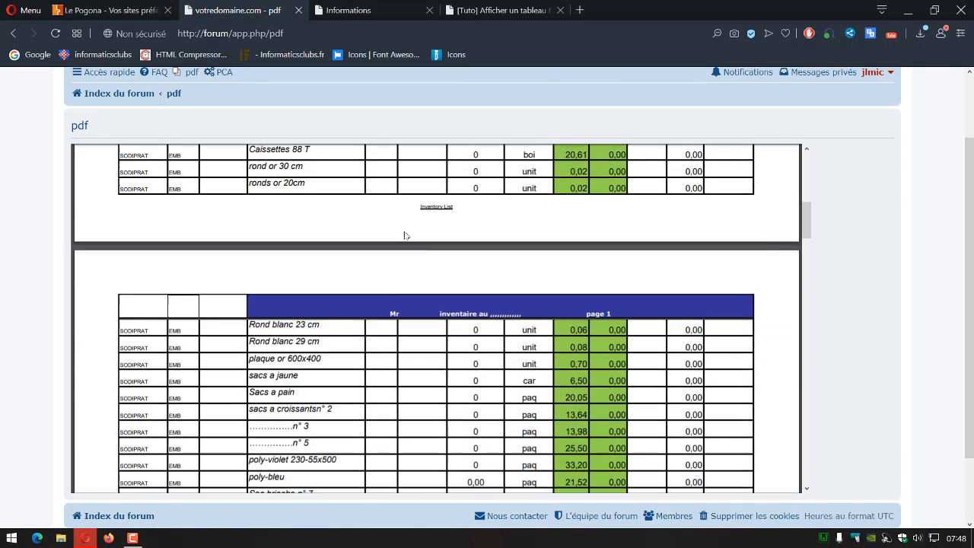
pyautogui.scroll(-10, 405, 235)
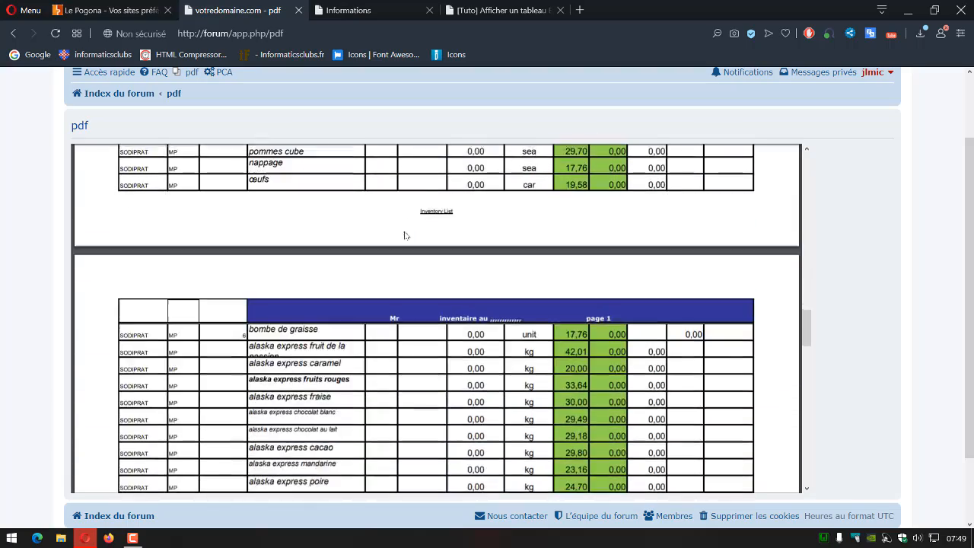
pyautogui.scroll(-5, 406, 235)
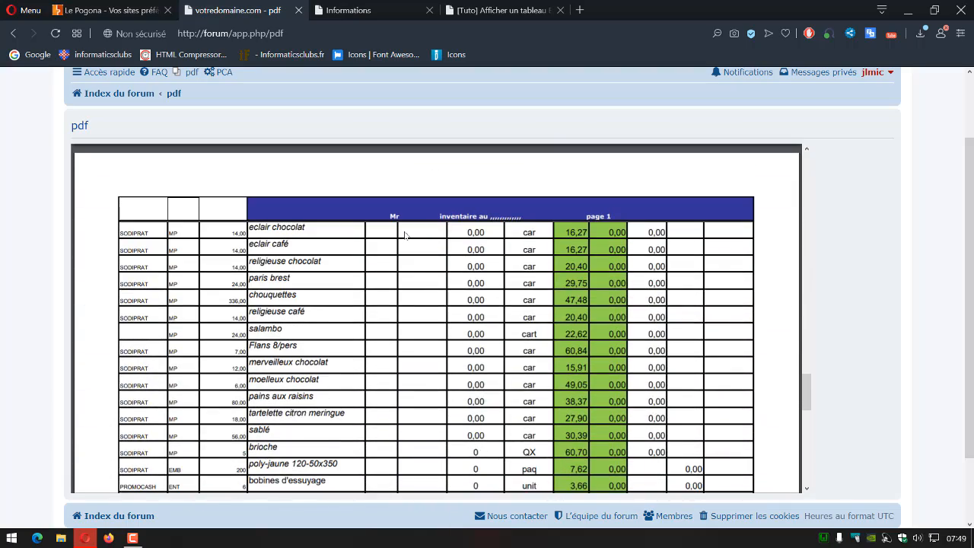
pyautogui.scroll(-10, 406, 235)
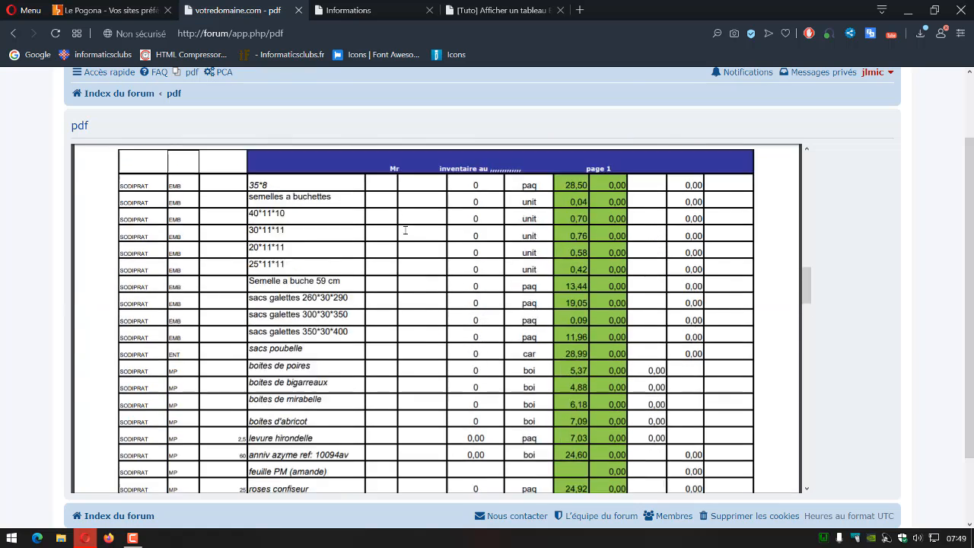
pyautogui.scroll(3, 406, 230)
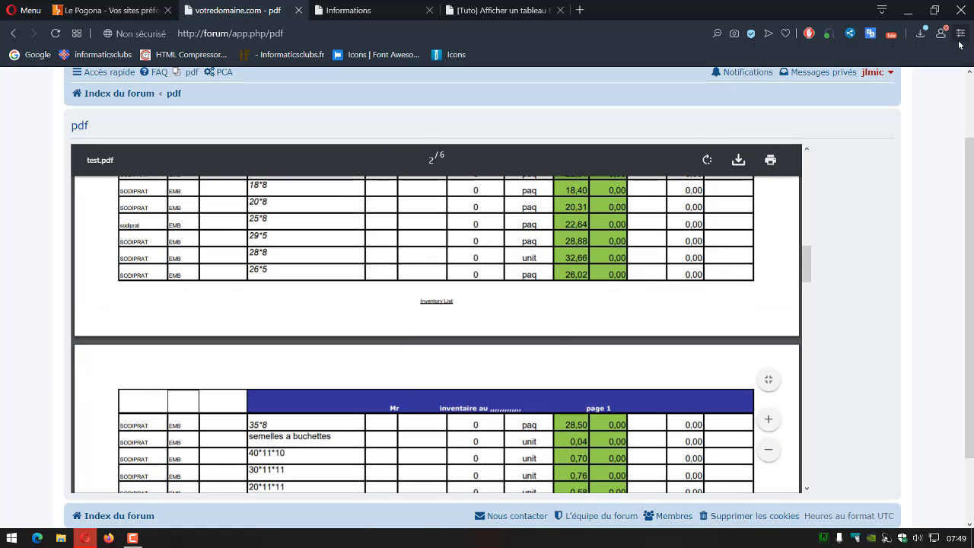